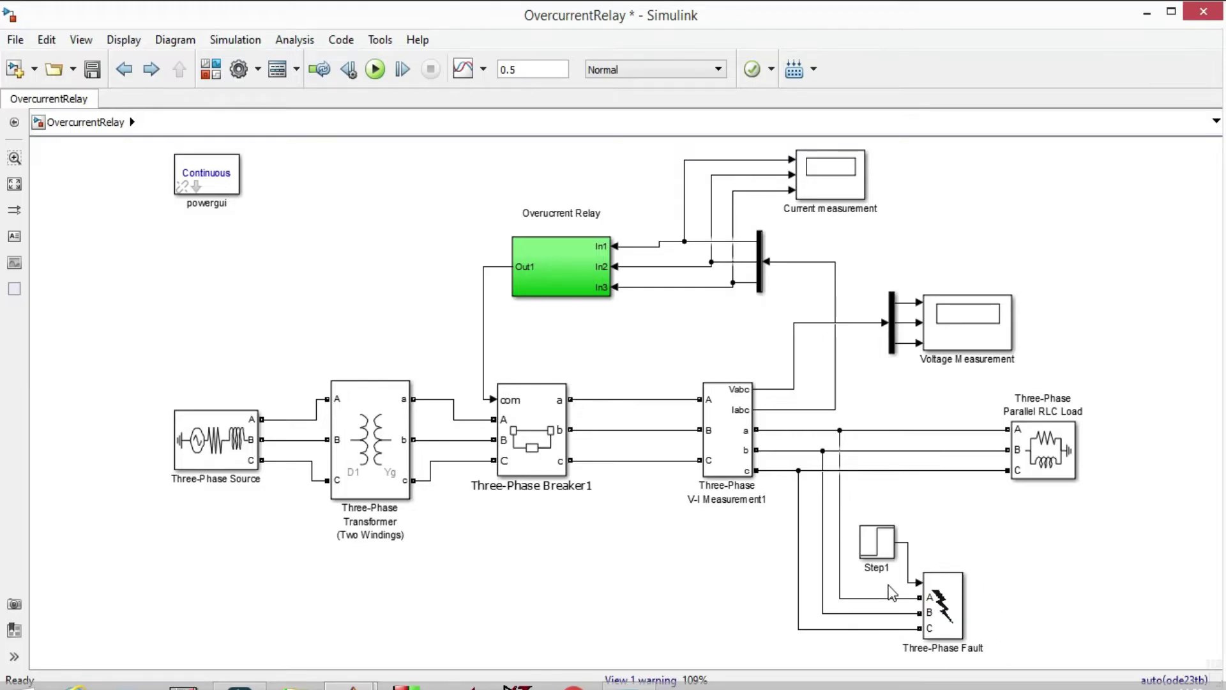
Look inside the Overcurrent Relay subsystem, return to the top level, and select V-I Measurement1
double_click(551, 264)
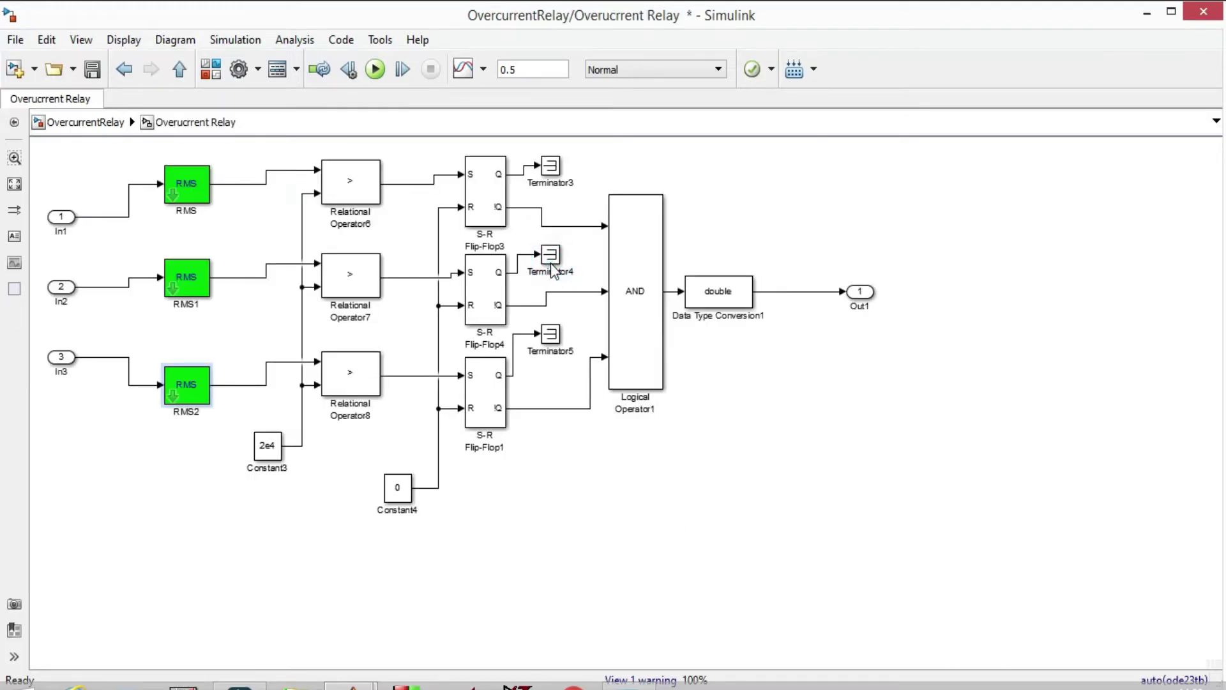
left_click(126, 72)
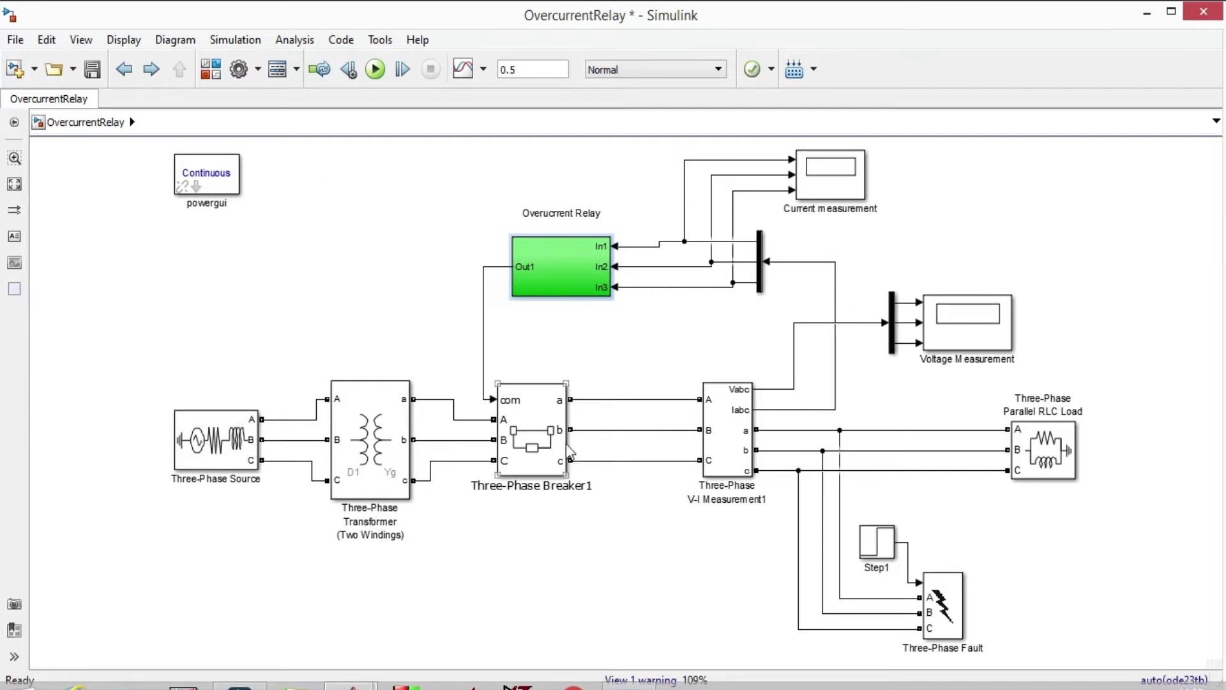
left_click(716, 453)
In the library, browse Simscape Power Systems Fundamental Blocks to the Three-Phase Source
left_click(211, 69)
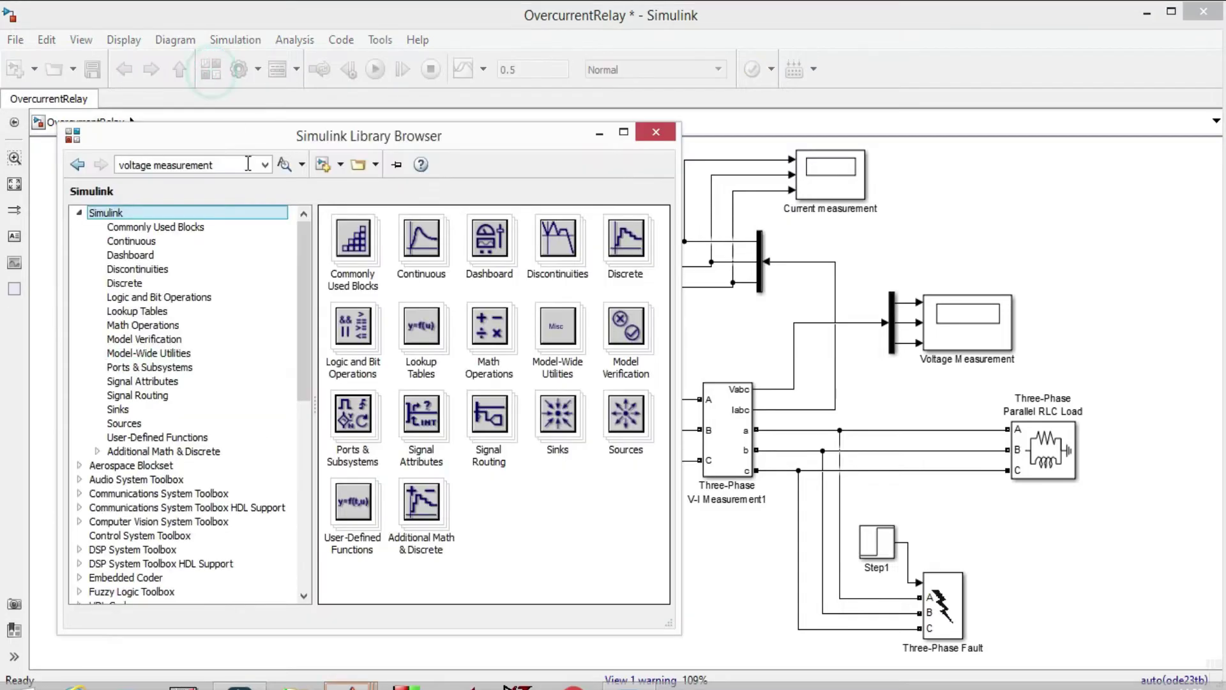
scroll(169, 422, "down", 2)
scroll(169, 422, "down", 7)
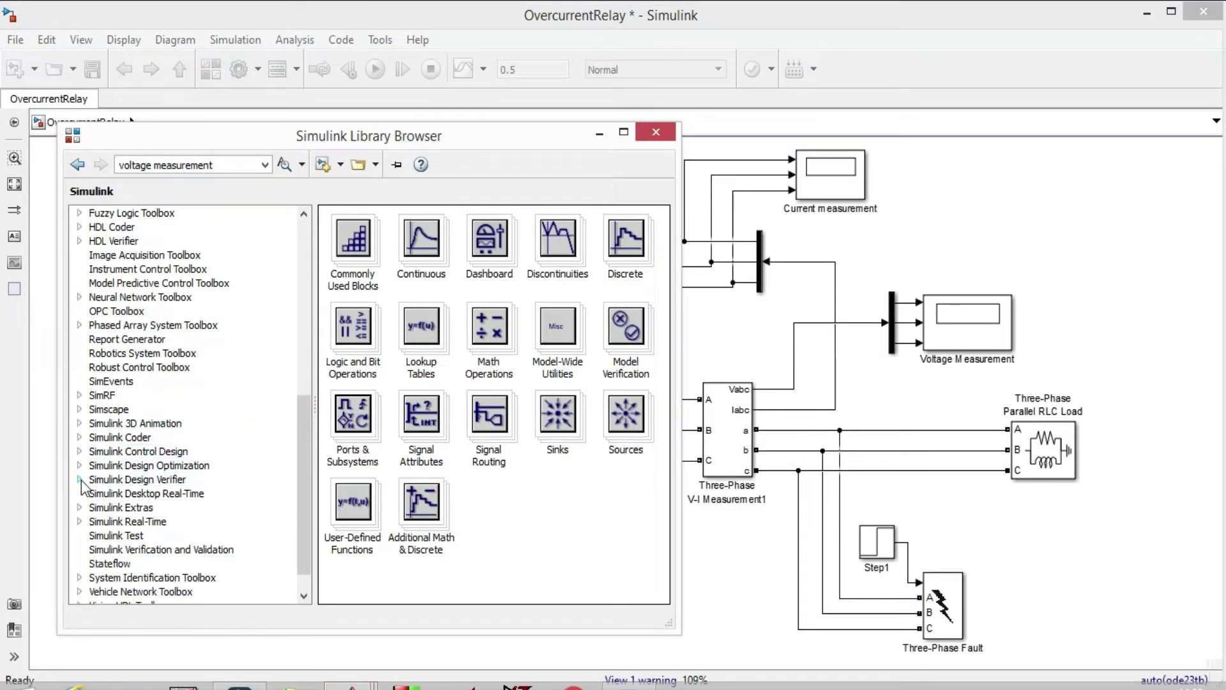
left_click(76, 409)
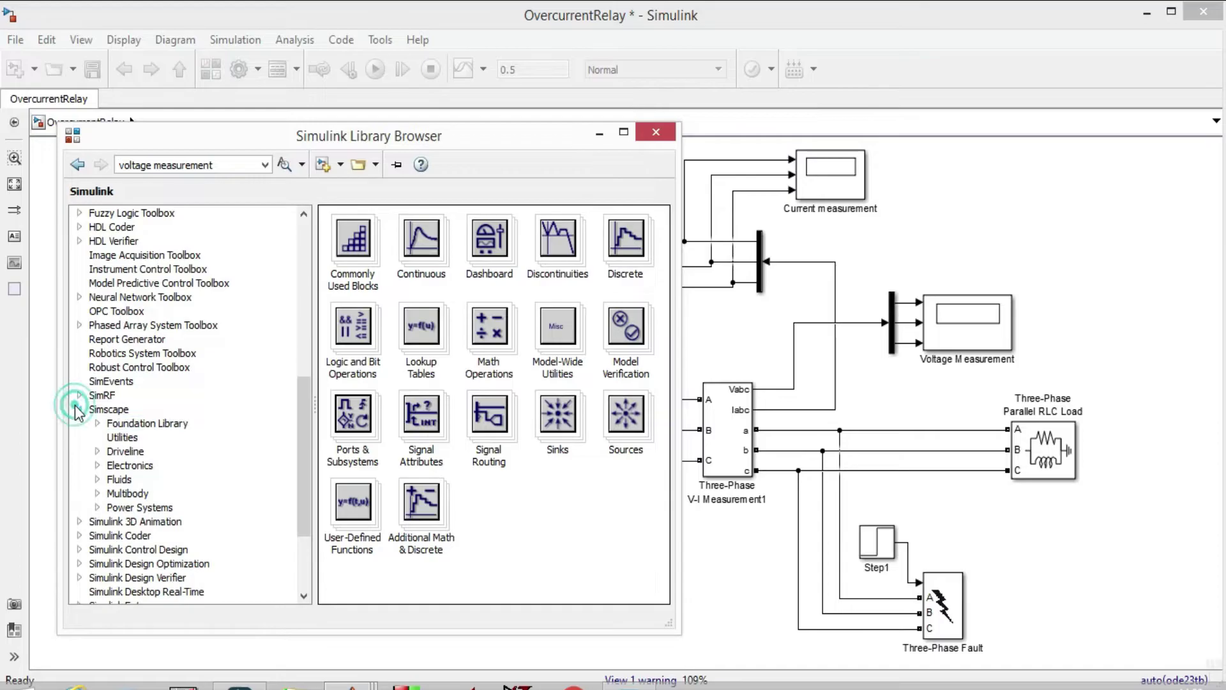
left_click(98, 507)
scroll(105, 486, "down", 2)
left_click(115, 450)
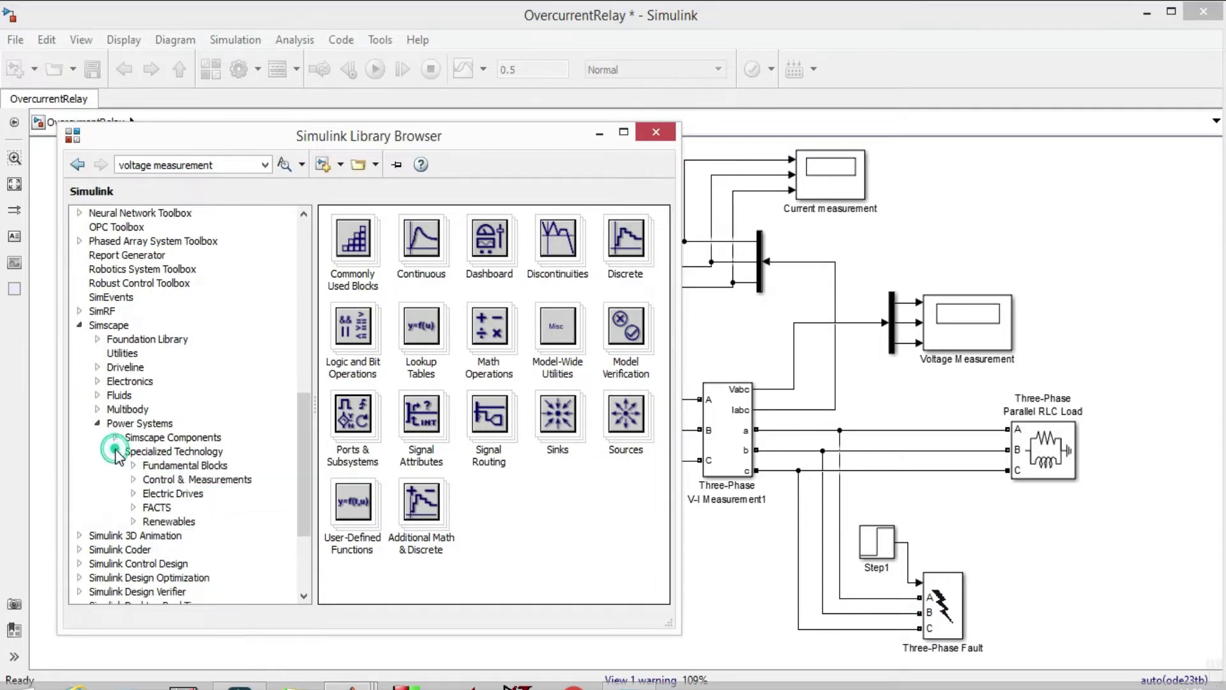
scroll(115, 450, "down", 2)
left_click(145, 381)
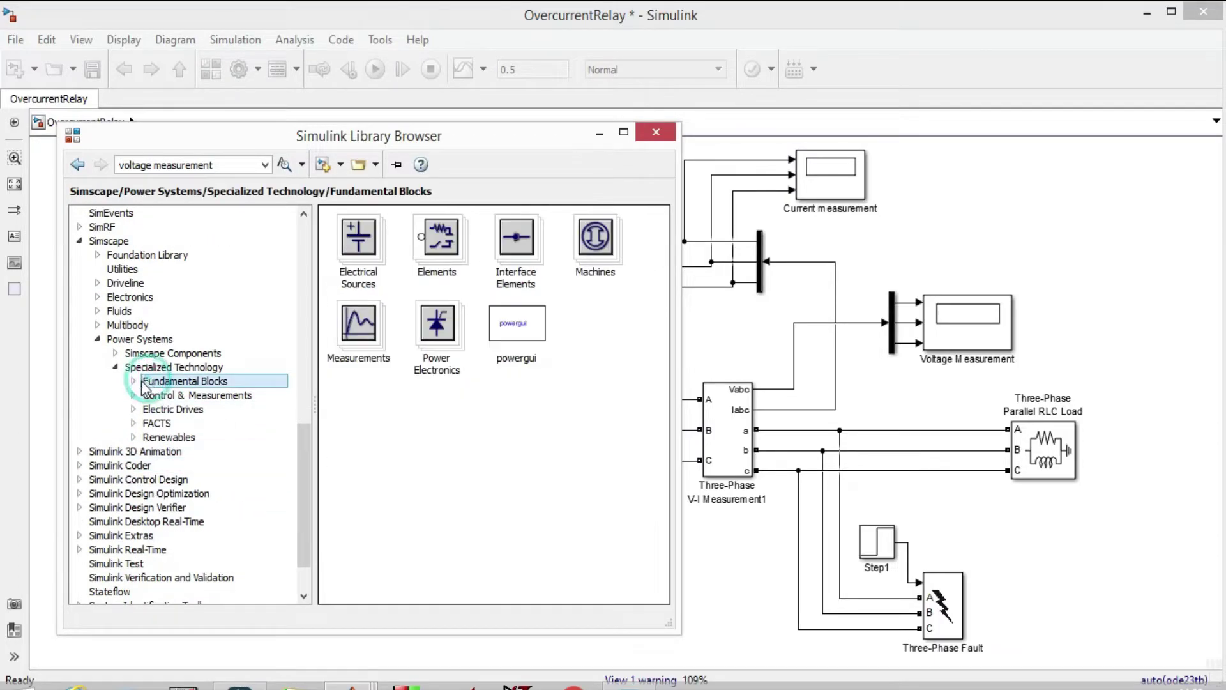
double_click(143, 382)
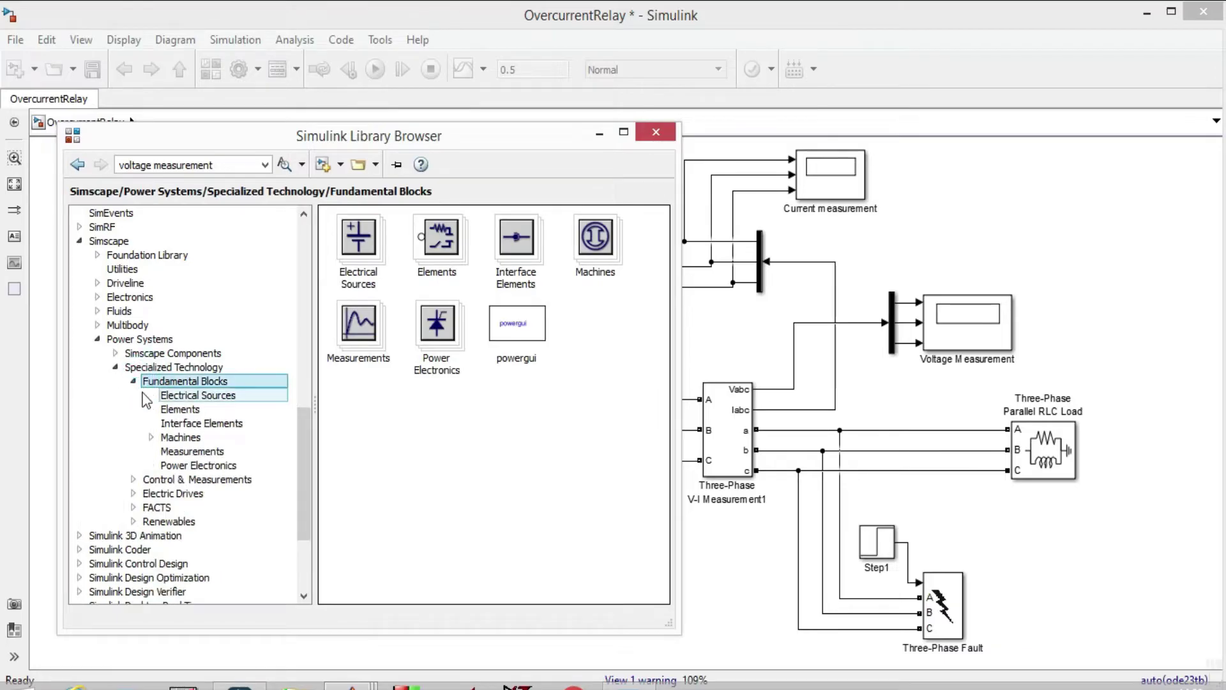
left_click(194, 396)
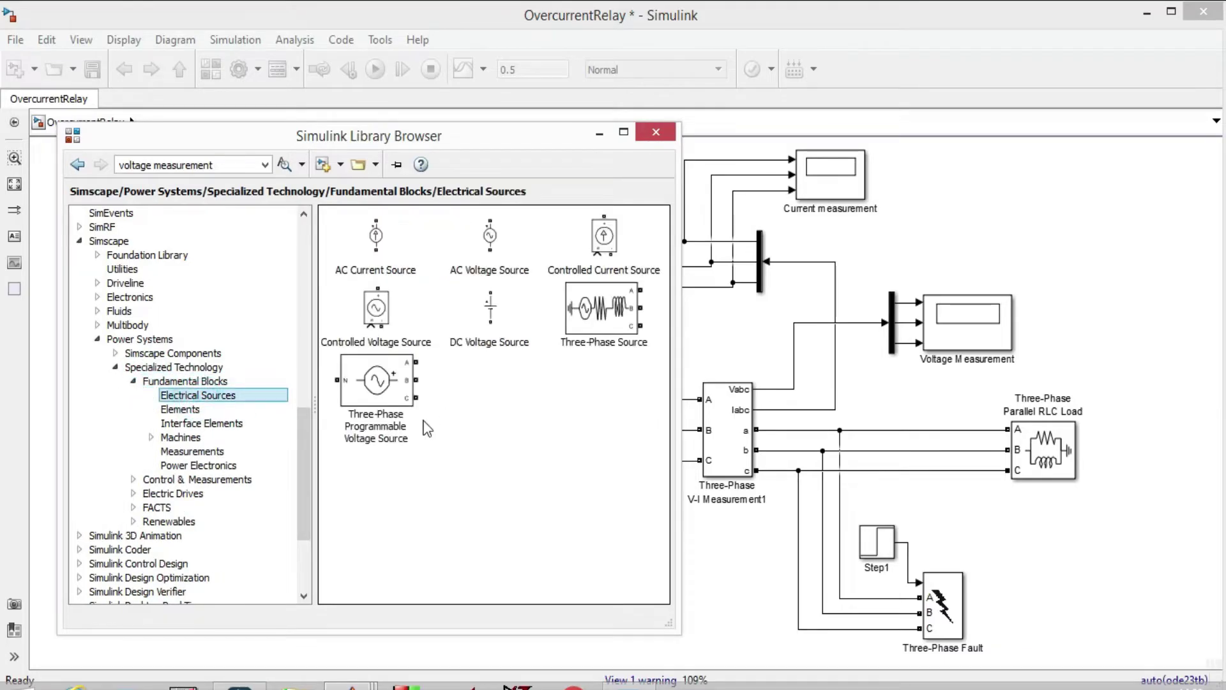
left_click(610, 309)
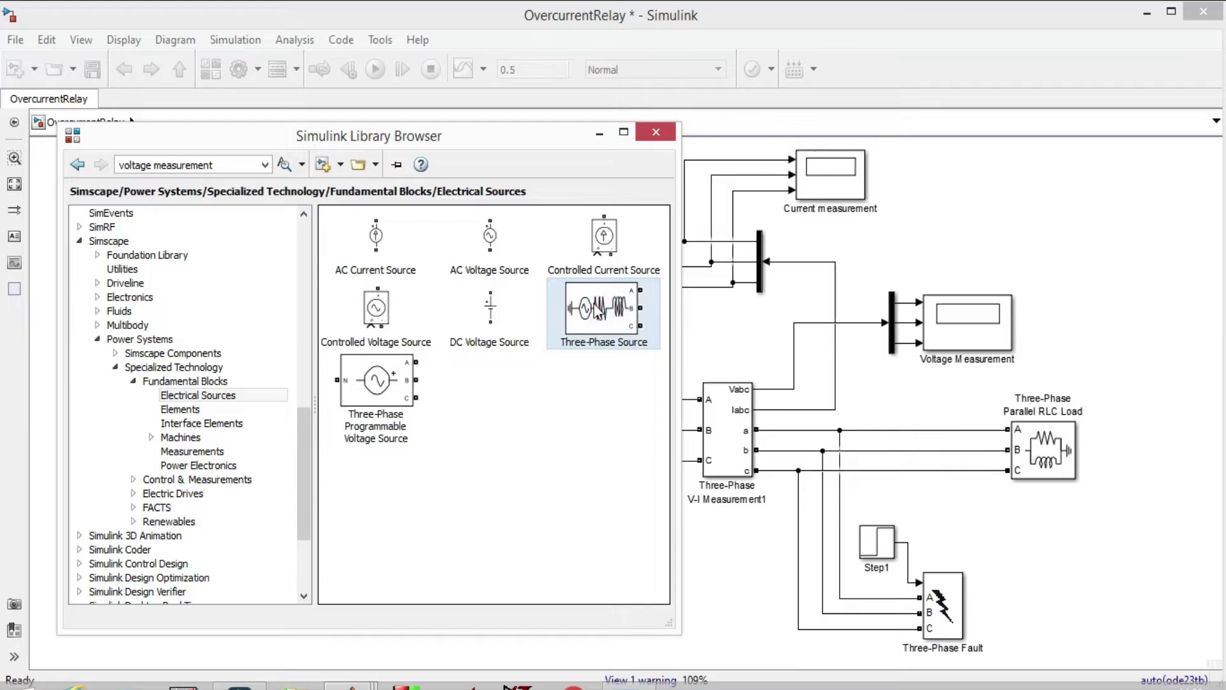
Locate the Fault, Breaker, Transformer, Parallel RLC Load and V-I Measurement library blocks
left_click(192, 409)
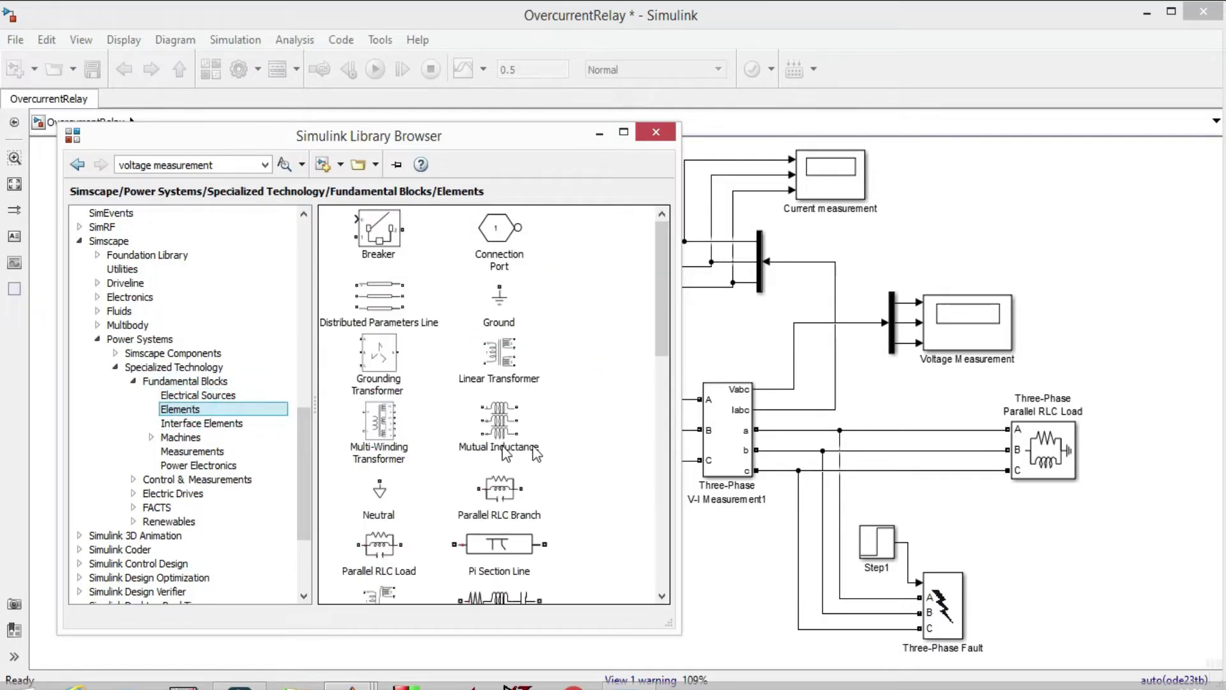
scroll(615, 434, "down", 5)
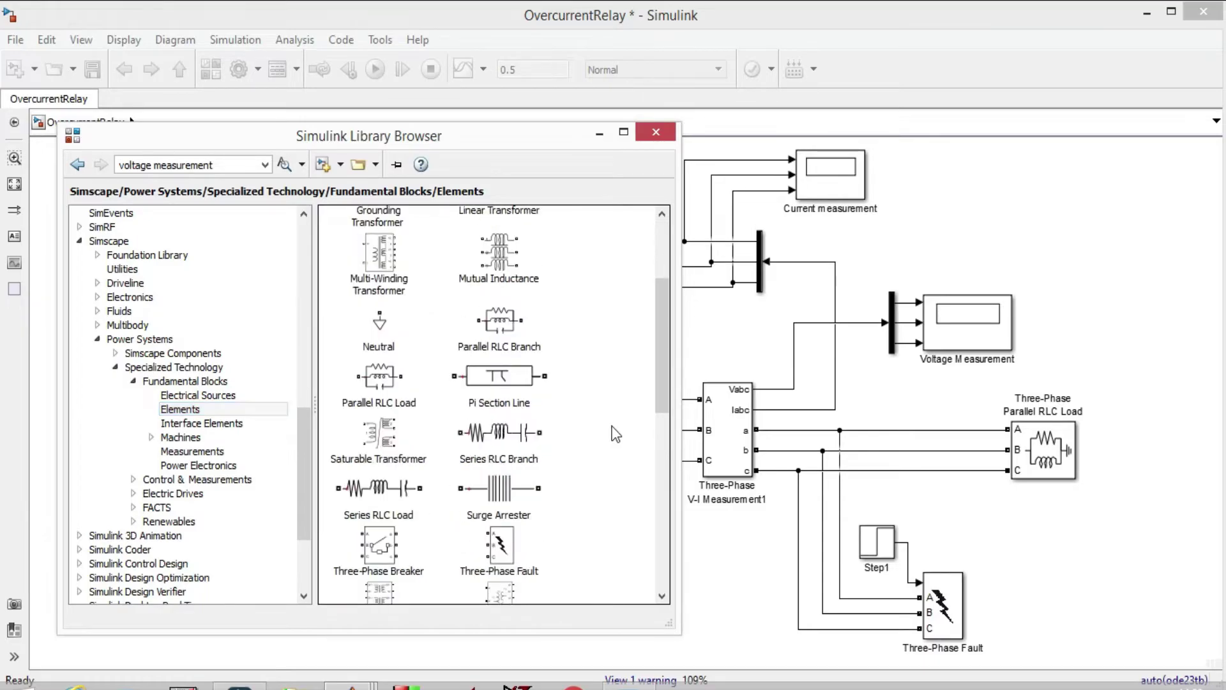
scroll(615, 435, "down", 1)
left_click(502, 376)
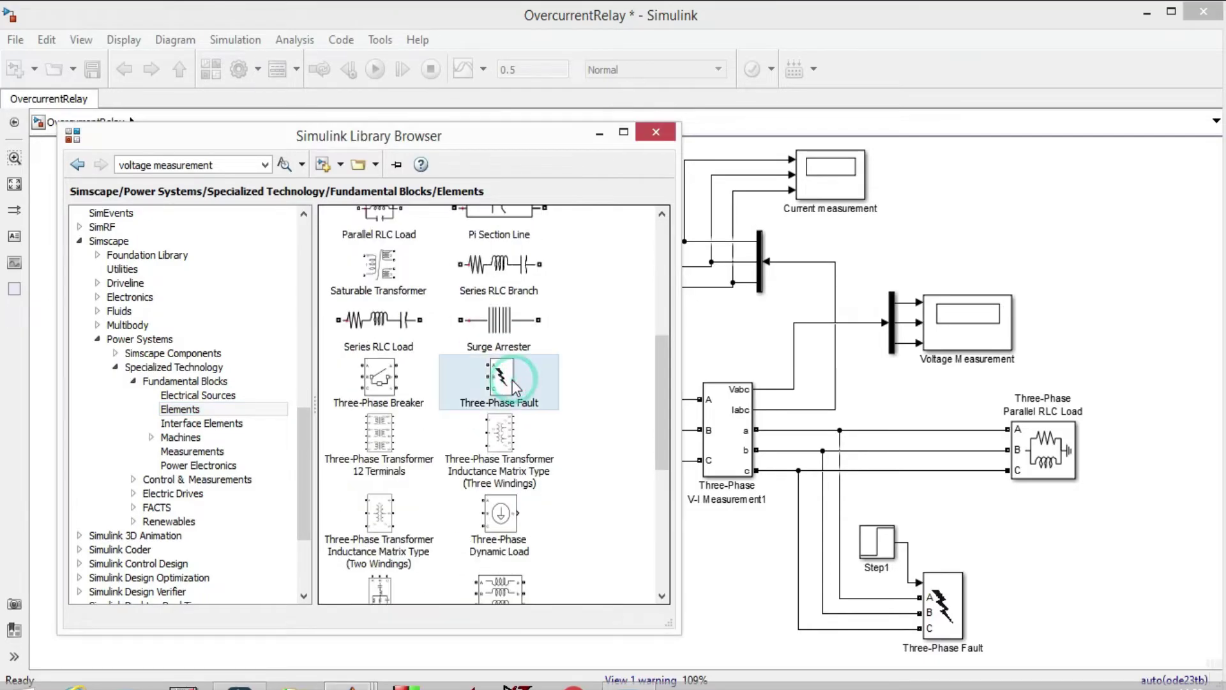
left_click(379, 382)
scroll(431, 389, "down", 6)
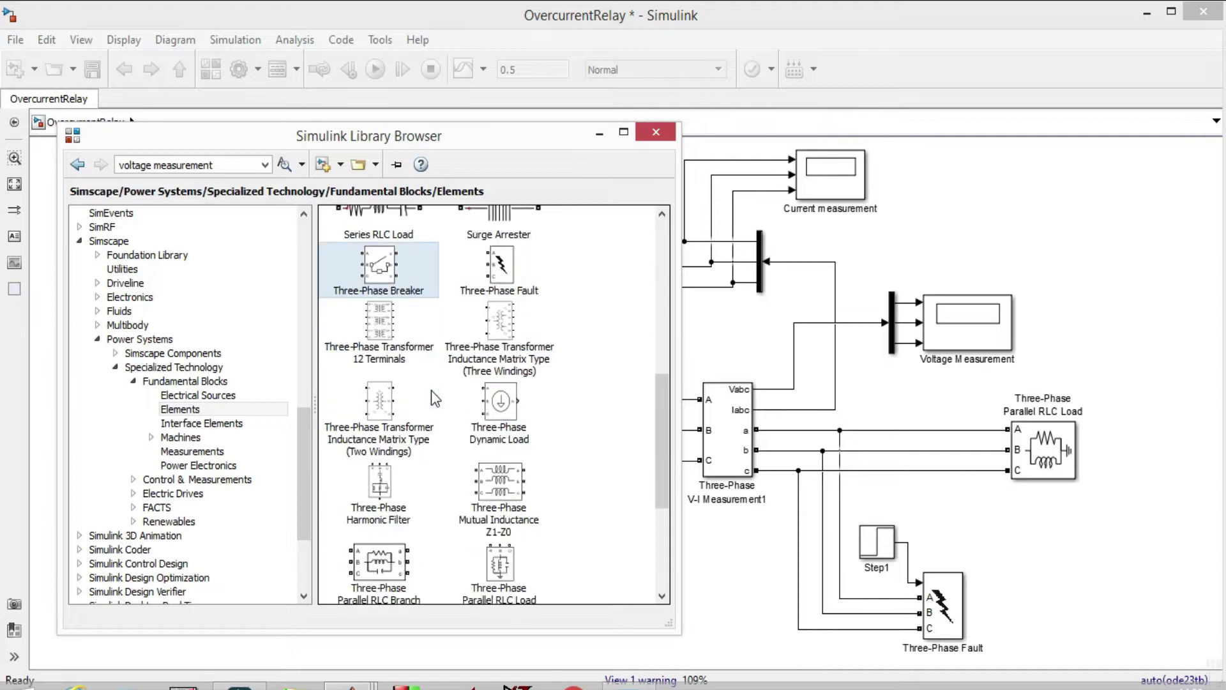
scroll(419, 516, "down", 1)
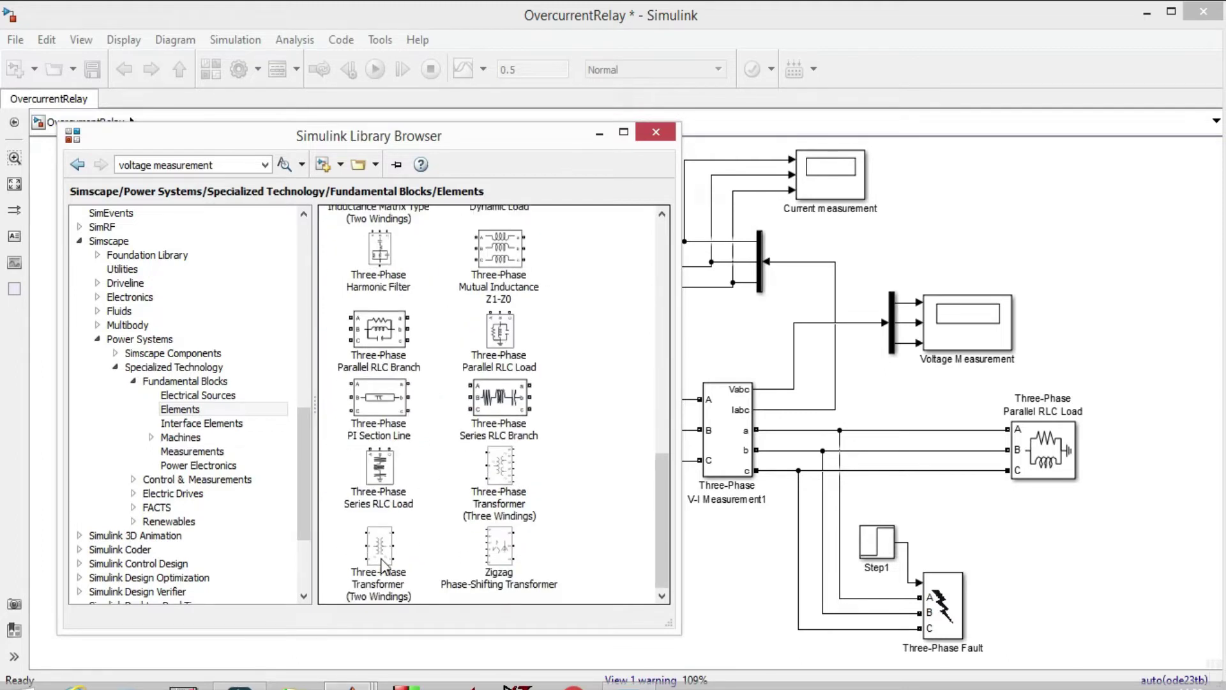
left_click(381, 559)
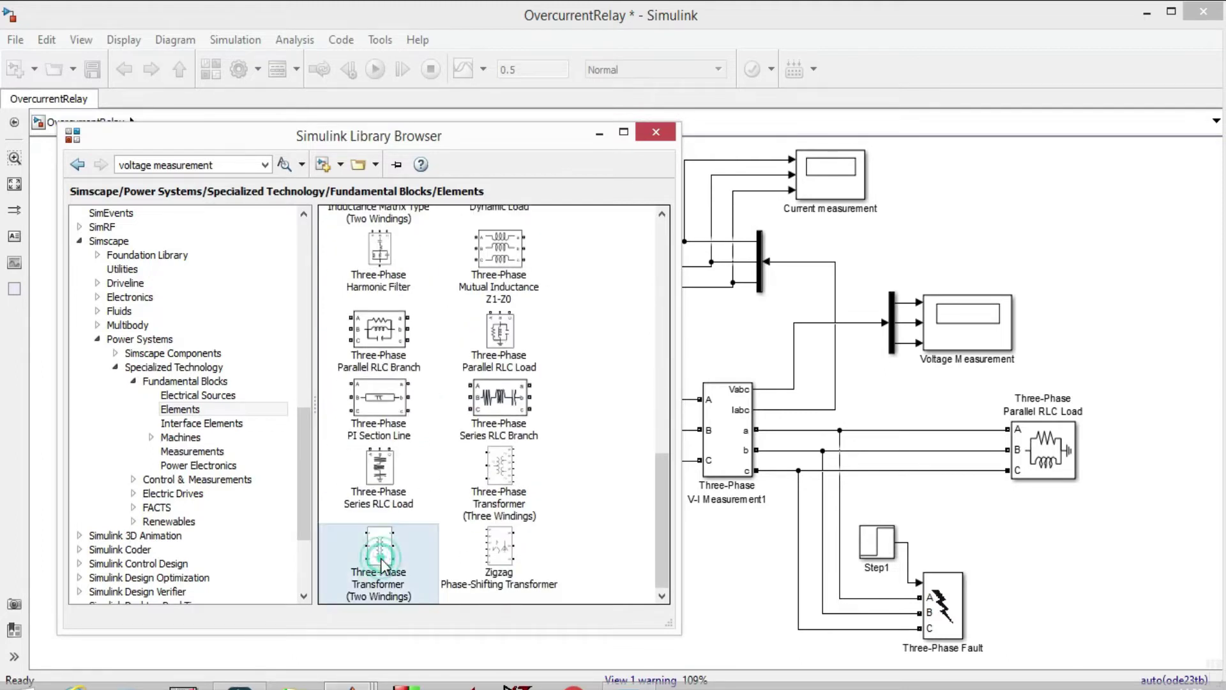
left_click(503, 343)
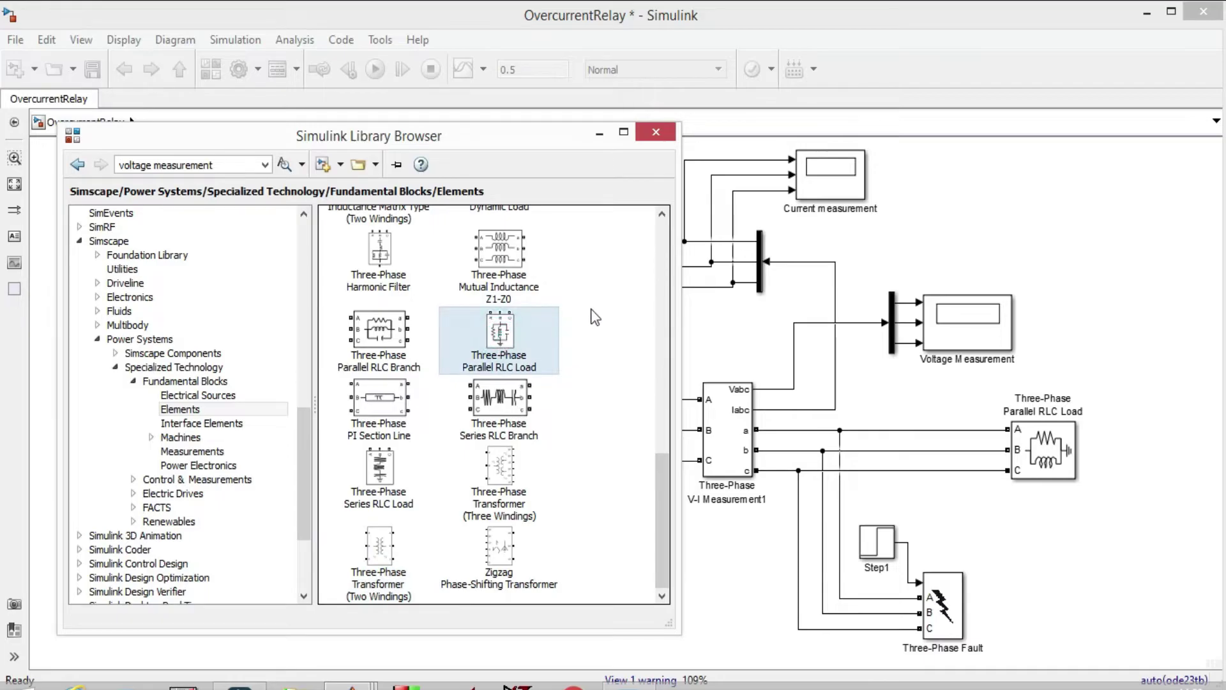
left_click(195, 453)
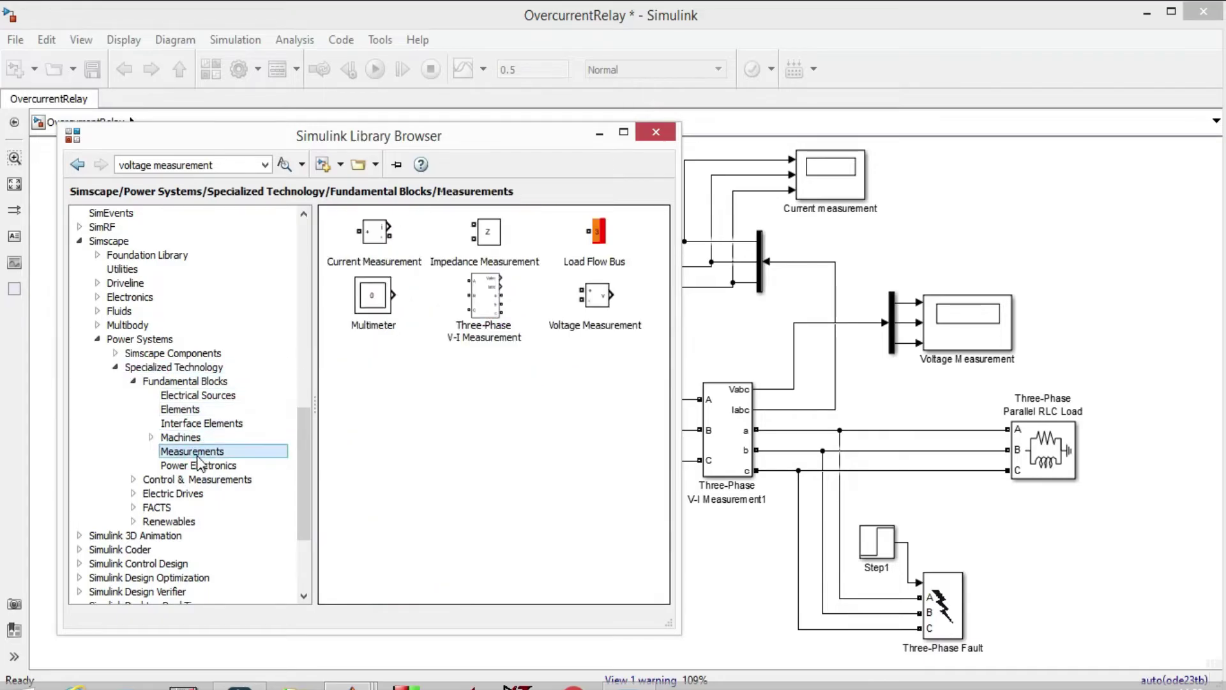
left_click(488, 310)
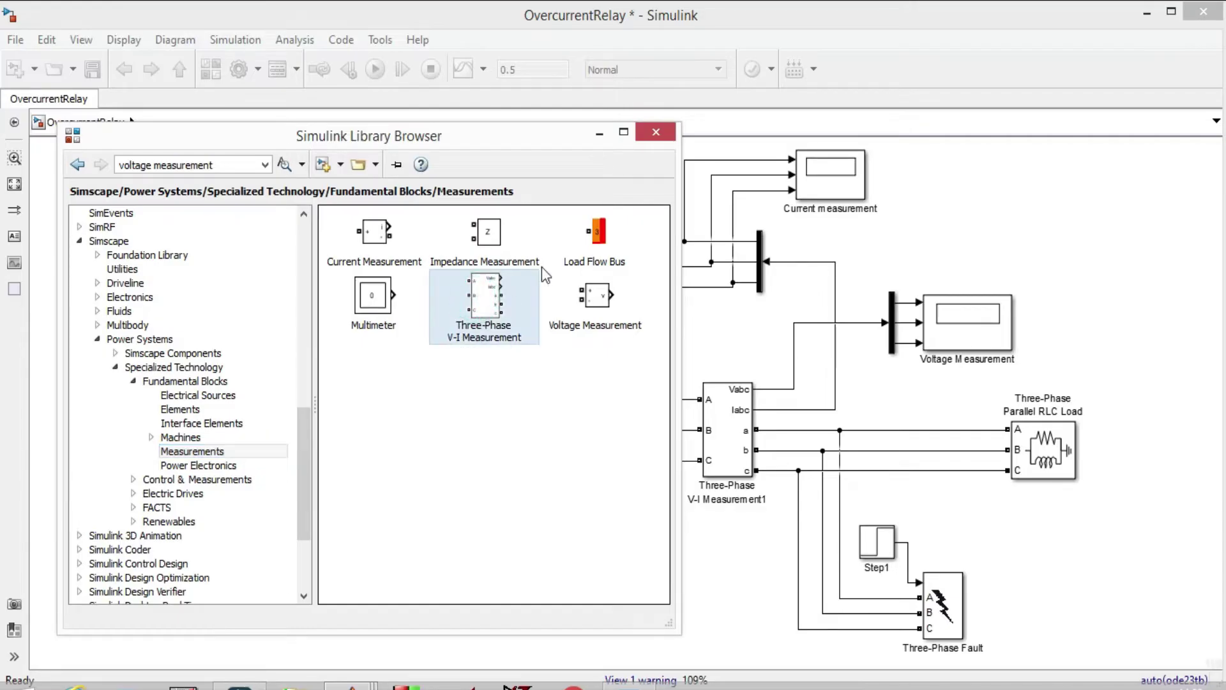
left_click(662, 133)
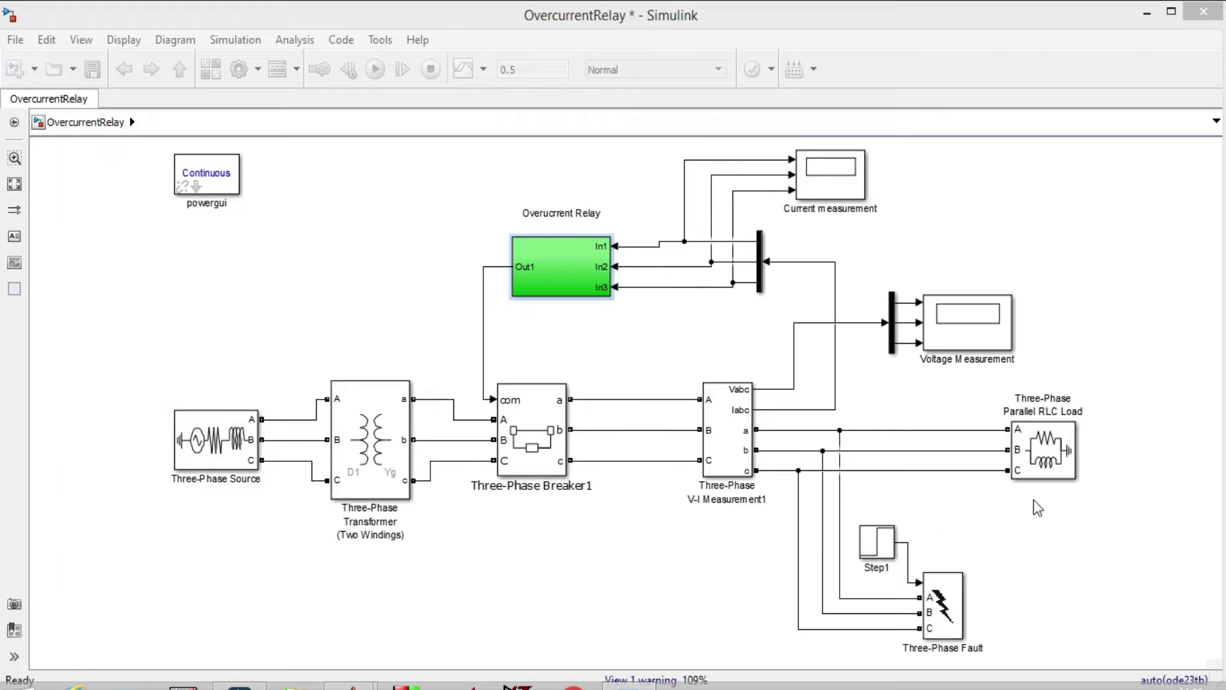
Review the Three-Phase Source: 11e3 V, 50 Hz, 20e6 short-circuit level, 11e3 base voltage
double_click(213, 446)
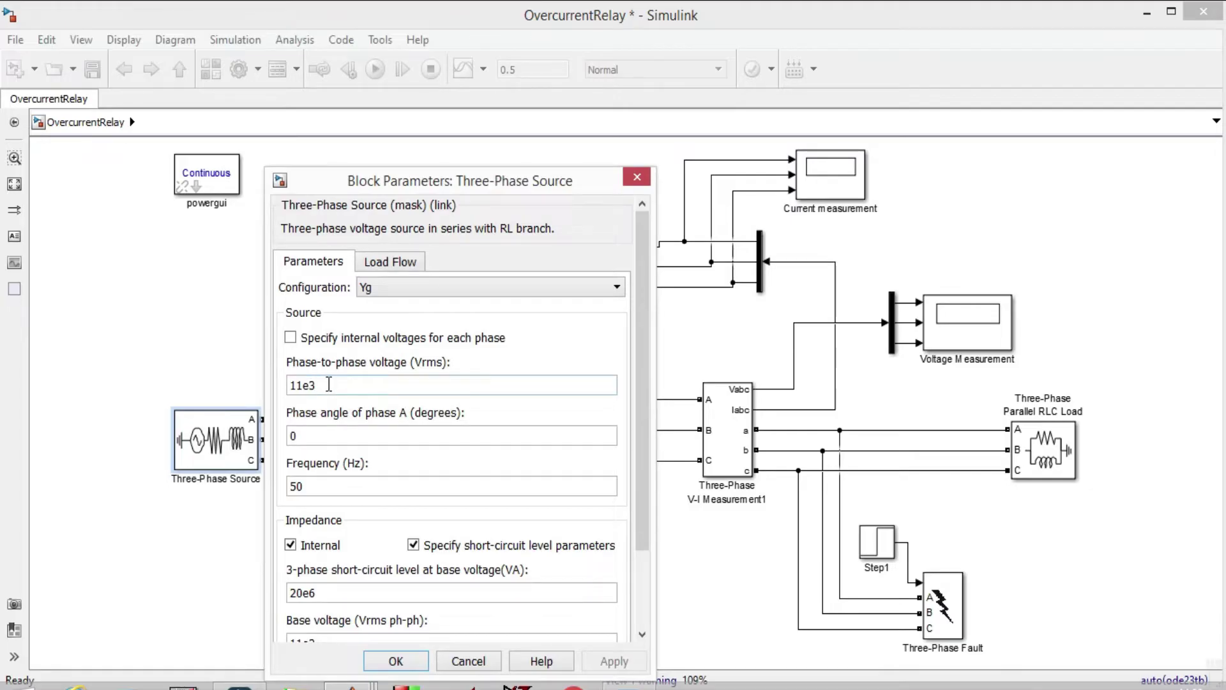
double_click(328, 384)
scroll(358, 382, "down", 1)
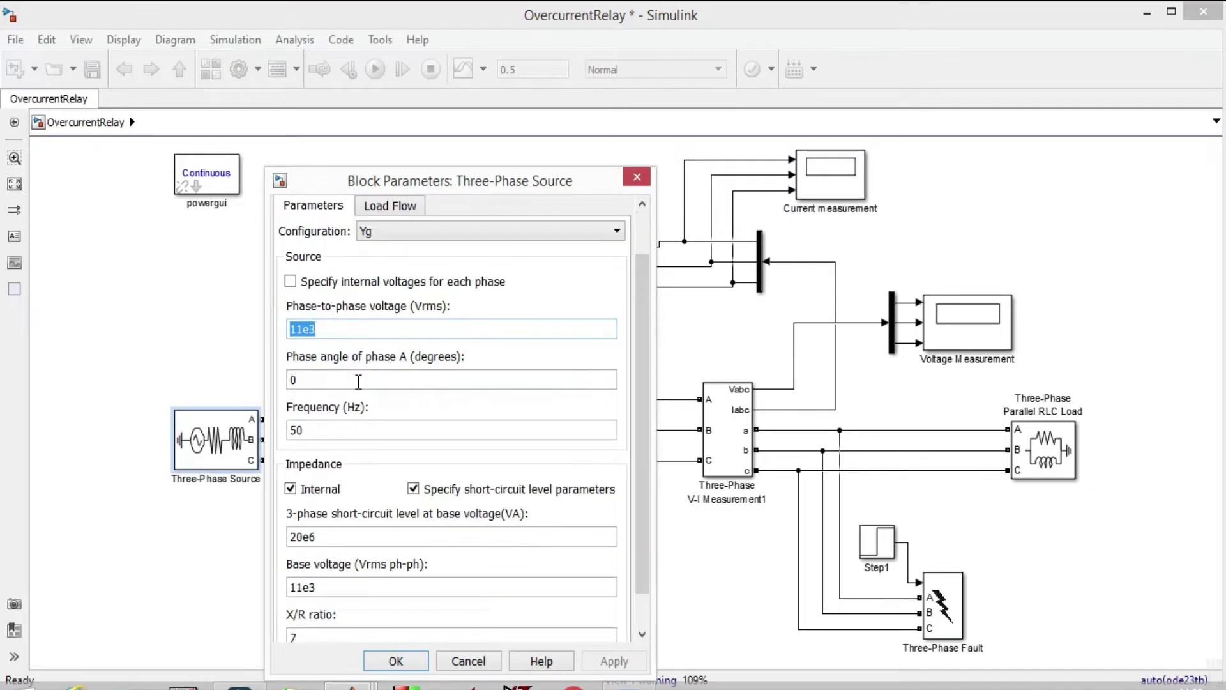
scroll(358, 382, "down", 1)
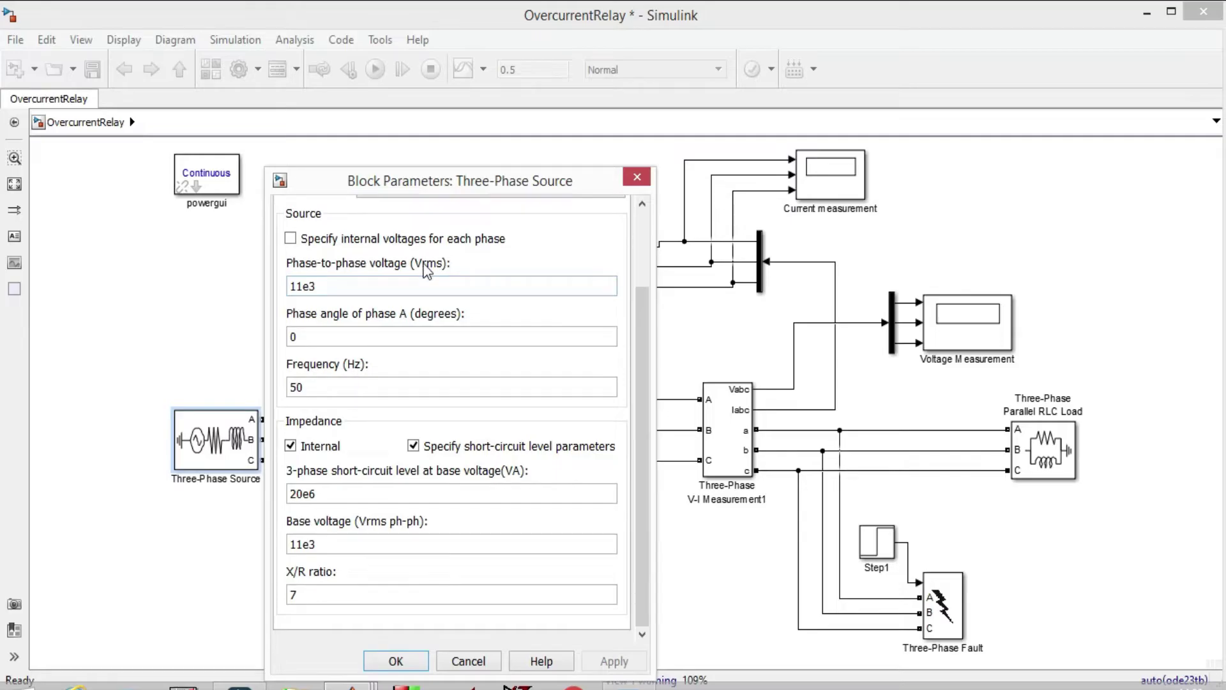
double_click(303, 386)
left_click(412, 351)
double_click(325, 495)
double_click(331, 545)
scroll(526, 474, "up", 3)
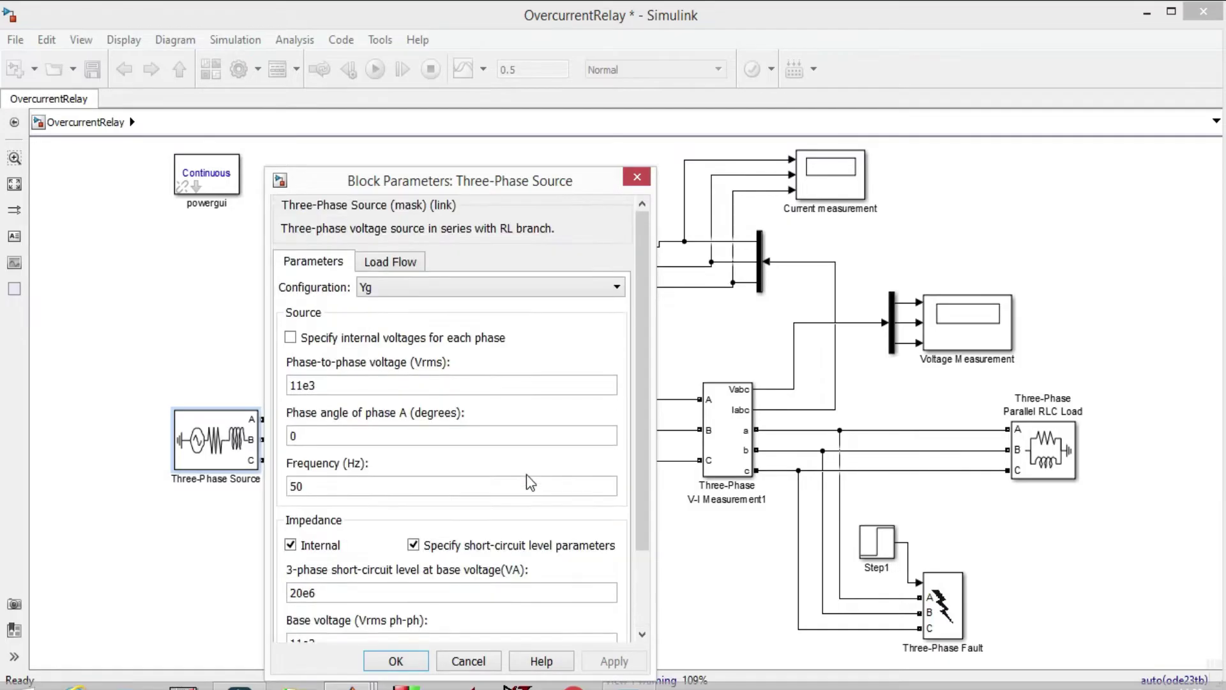
left_click(389, 262)
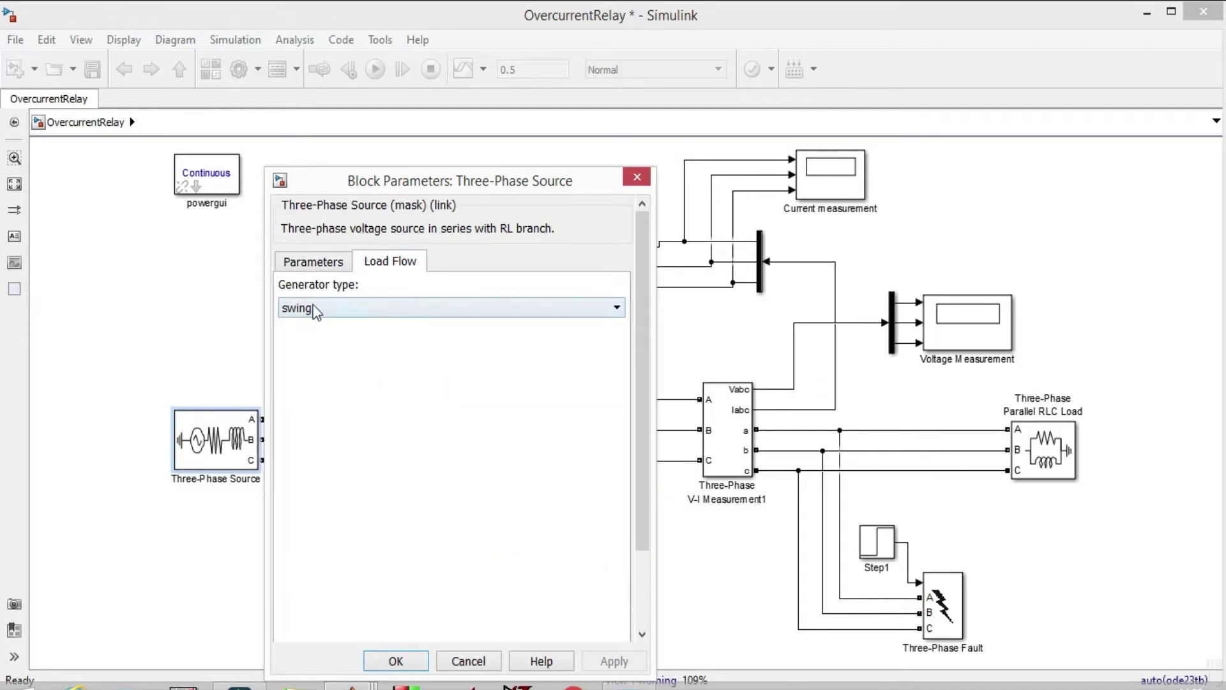
left_click(408, 660)
Review the Three-Phase Transformer's power and winding parameters and close them
double_click(382, 439)
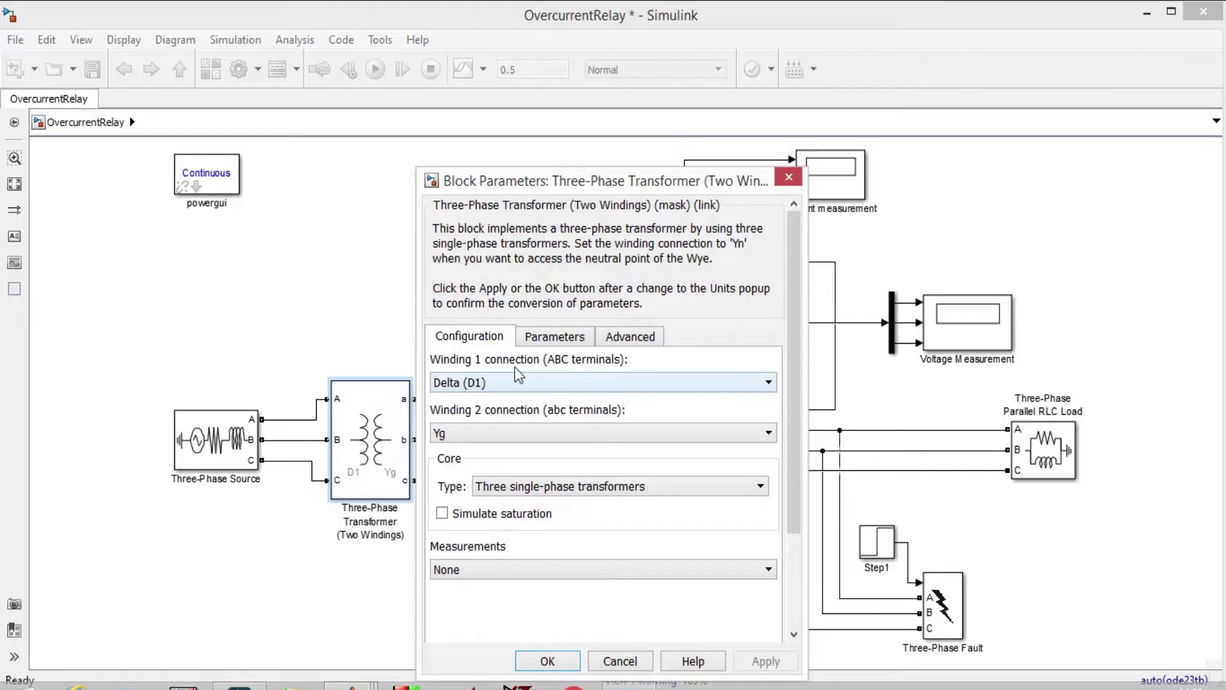
left_click(555, 337)
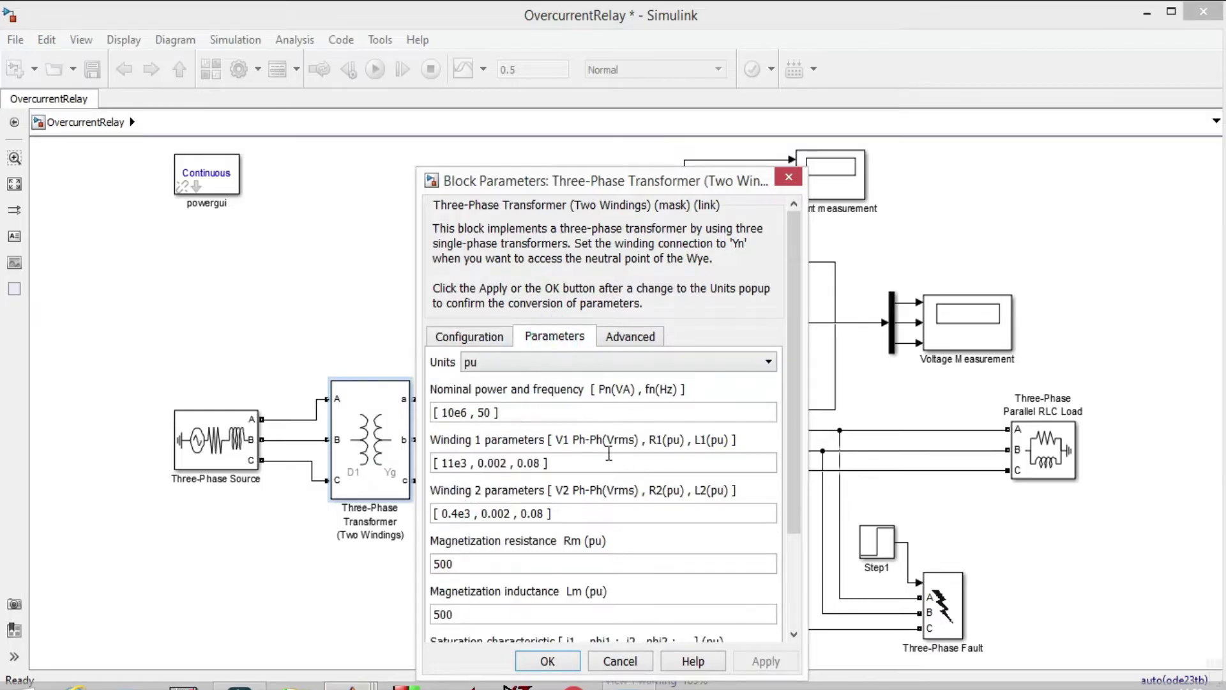
scroll(625, 457, "down", 3)
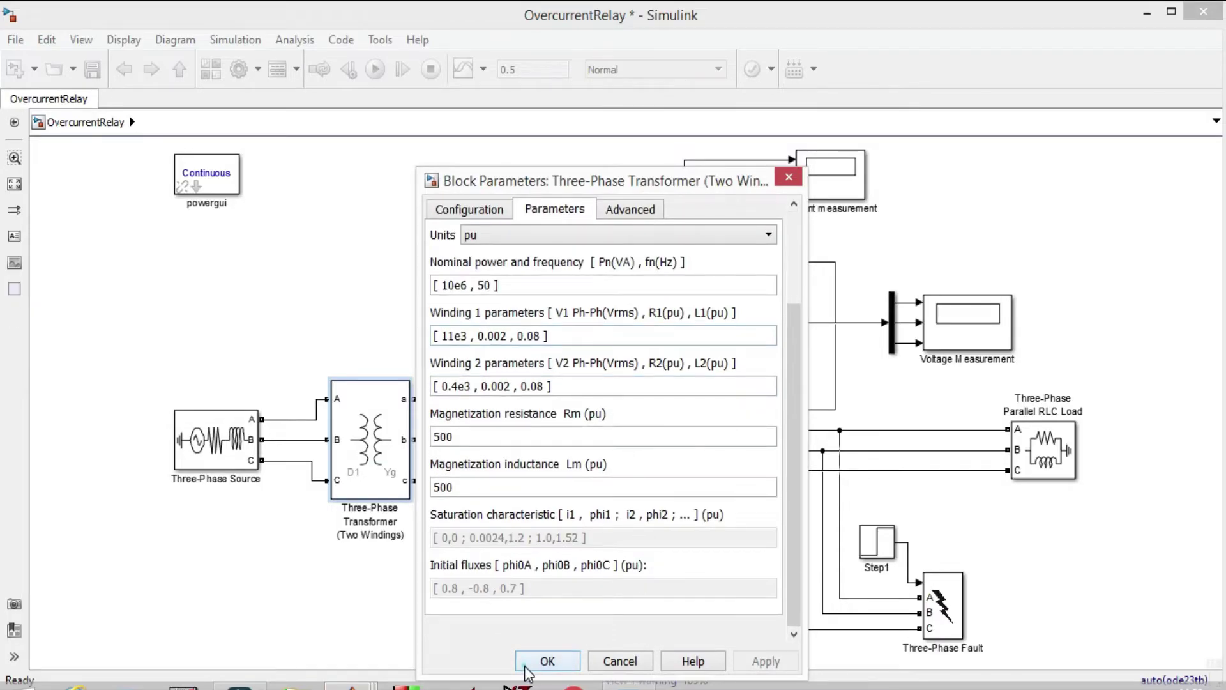
left_click(529, 664)
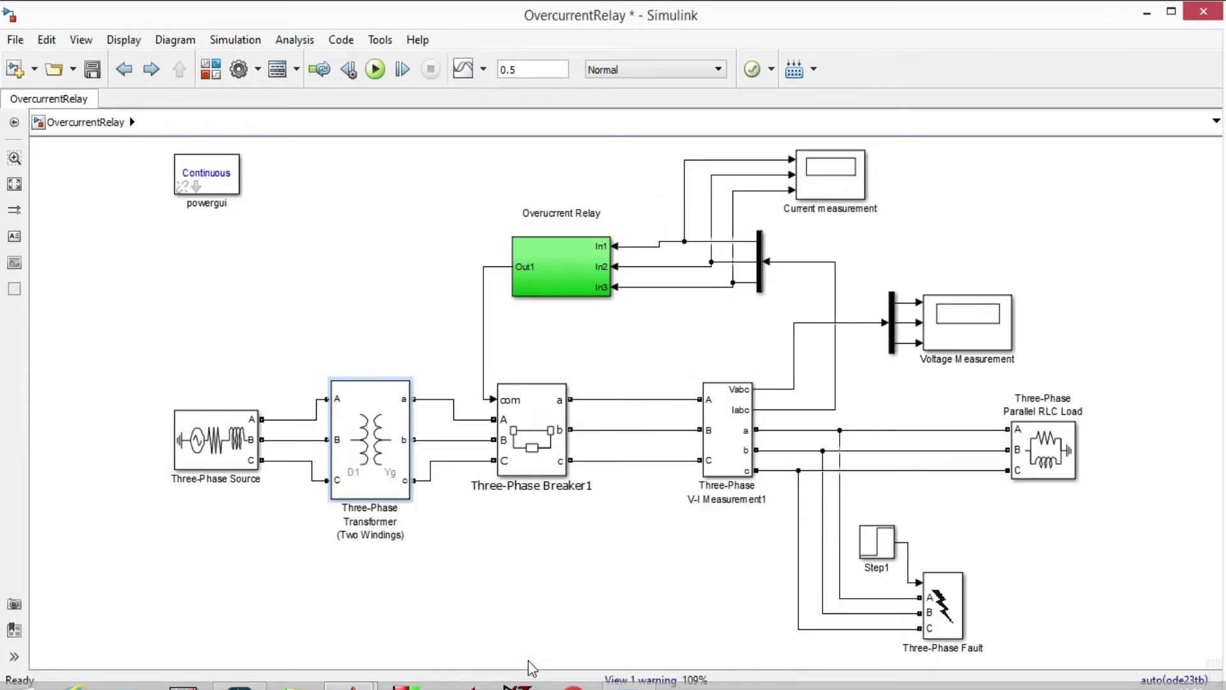
Open Three-Phase Breaker1's parameters, moving the dialog to uncover the Overcurrent Relay block
left_click(530, 443)
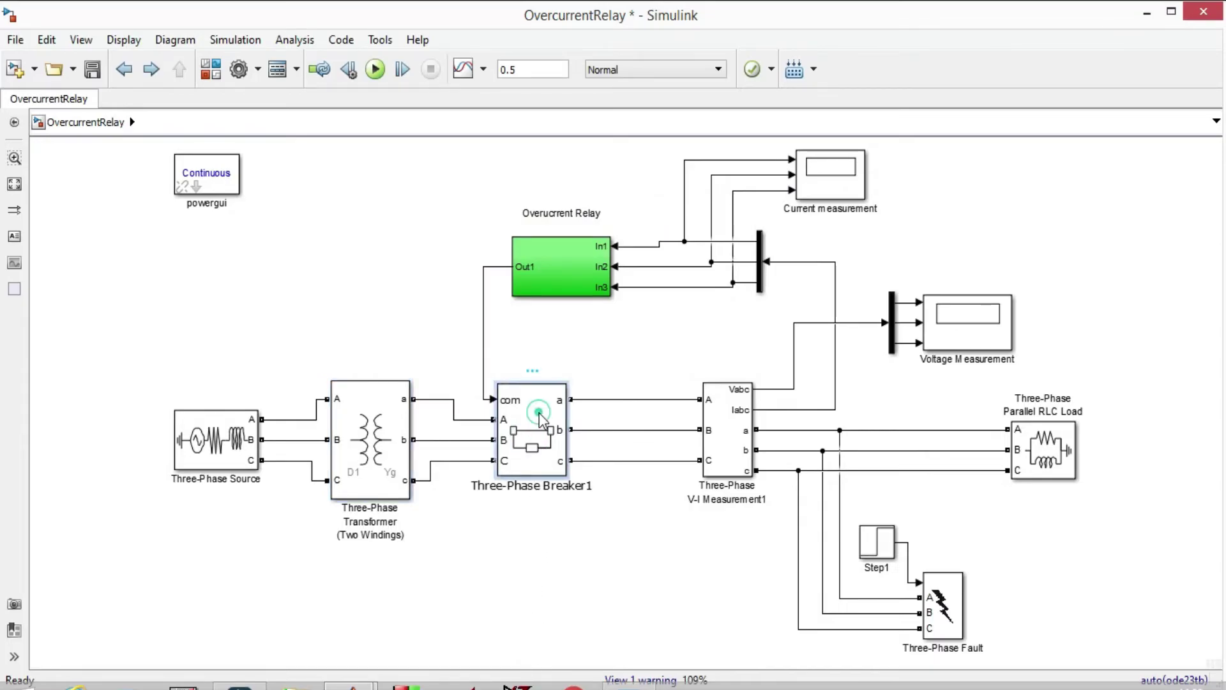
double_click(540, 425)
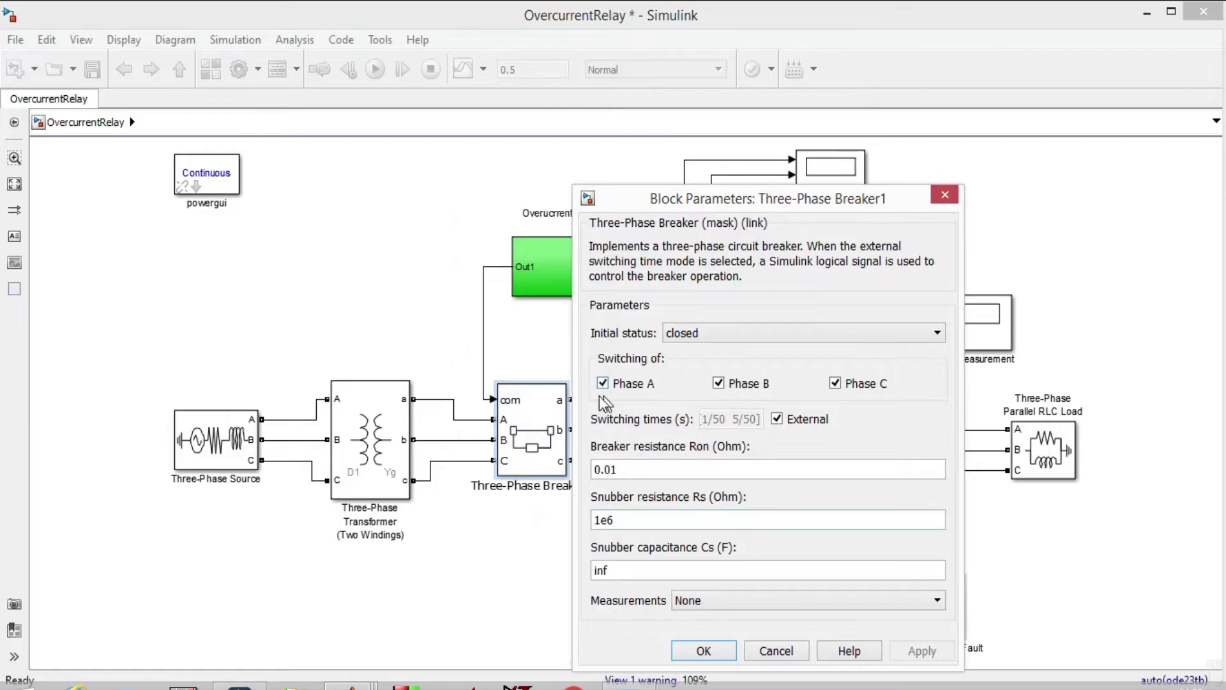
left_click_drag(636, 206, 716, 196)
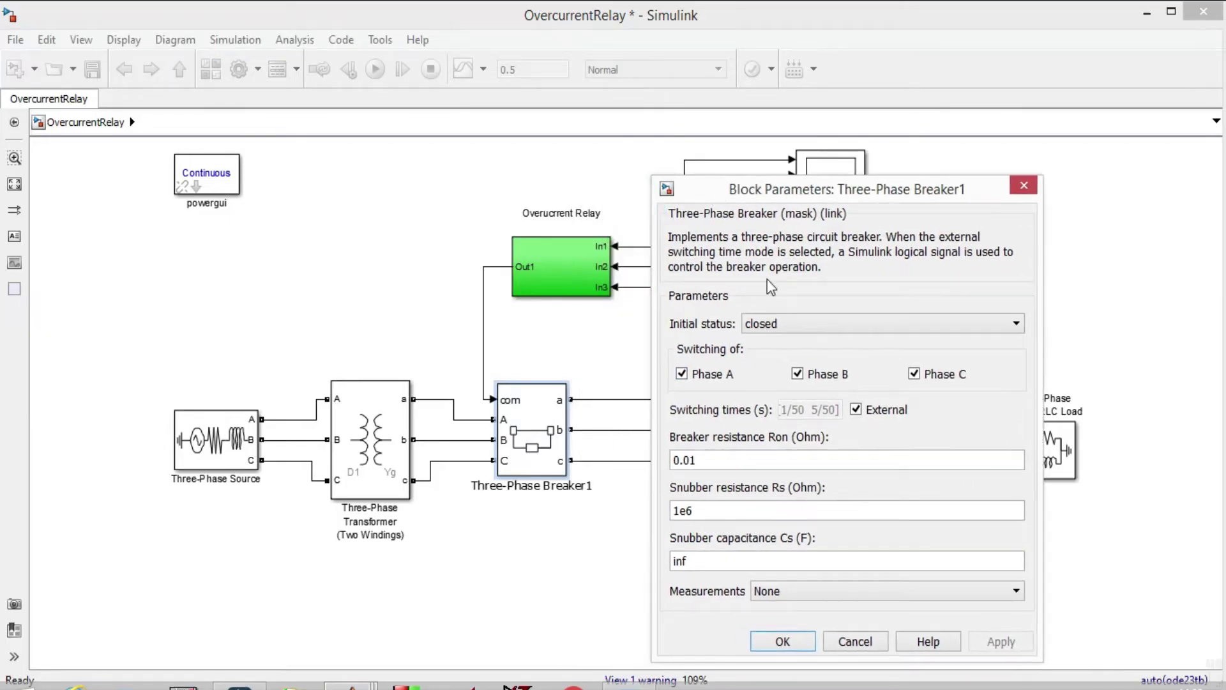
left_click(527, 261)
left_click(604, 341)
left_click(533, 281)
left_click(703, 299)
Check breaker Ron 0.01, snubber resistance 1e6 and capacitance inf, then accept
double_click(705, 456)
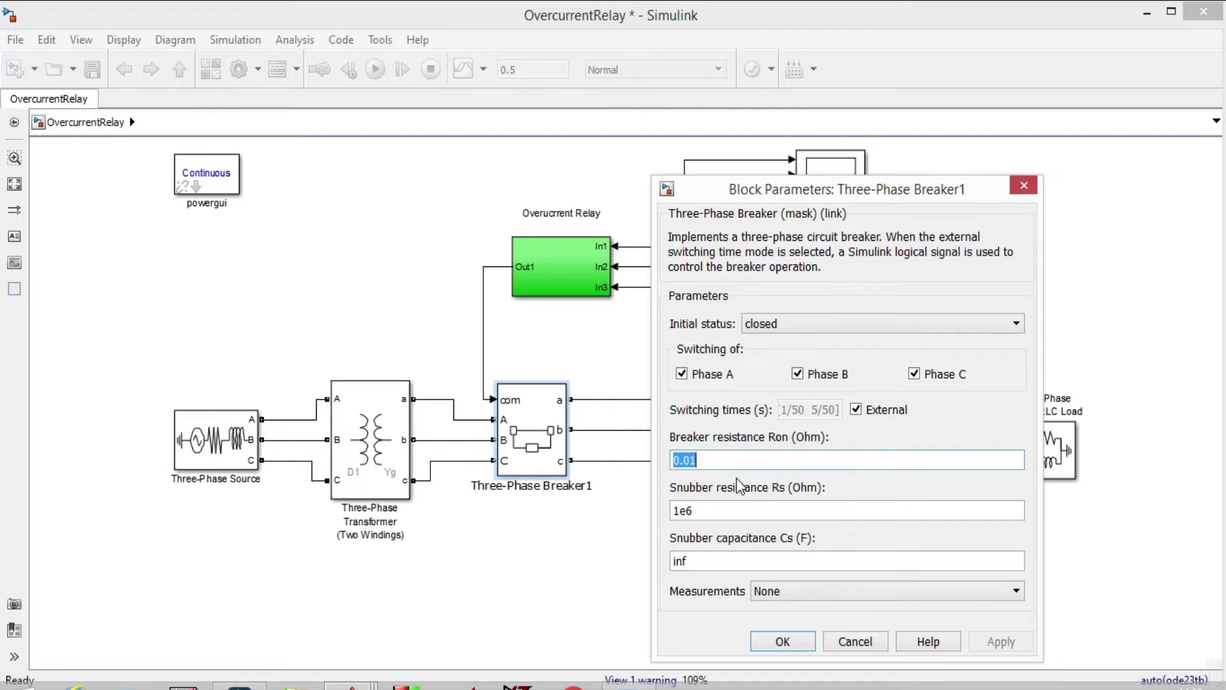
double_click(715, 511)
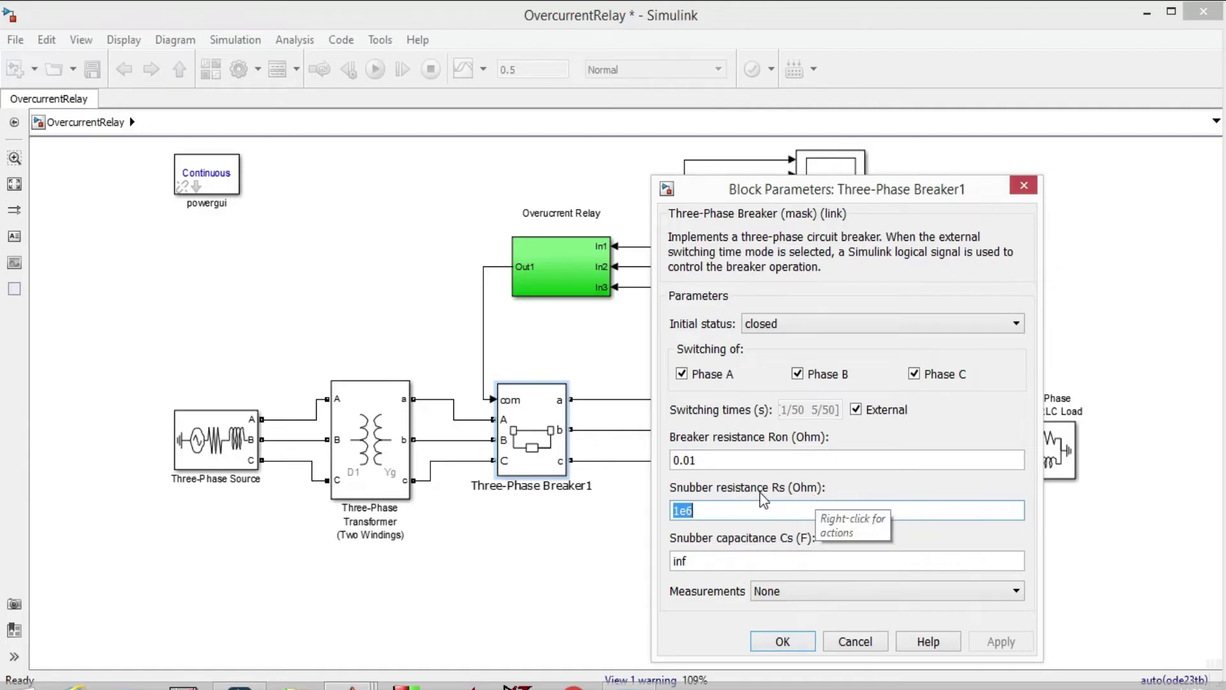
double_click(700, 558)
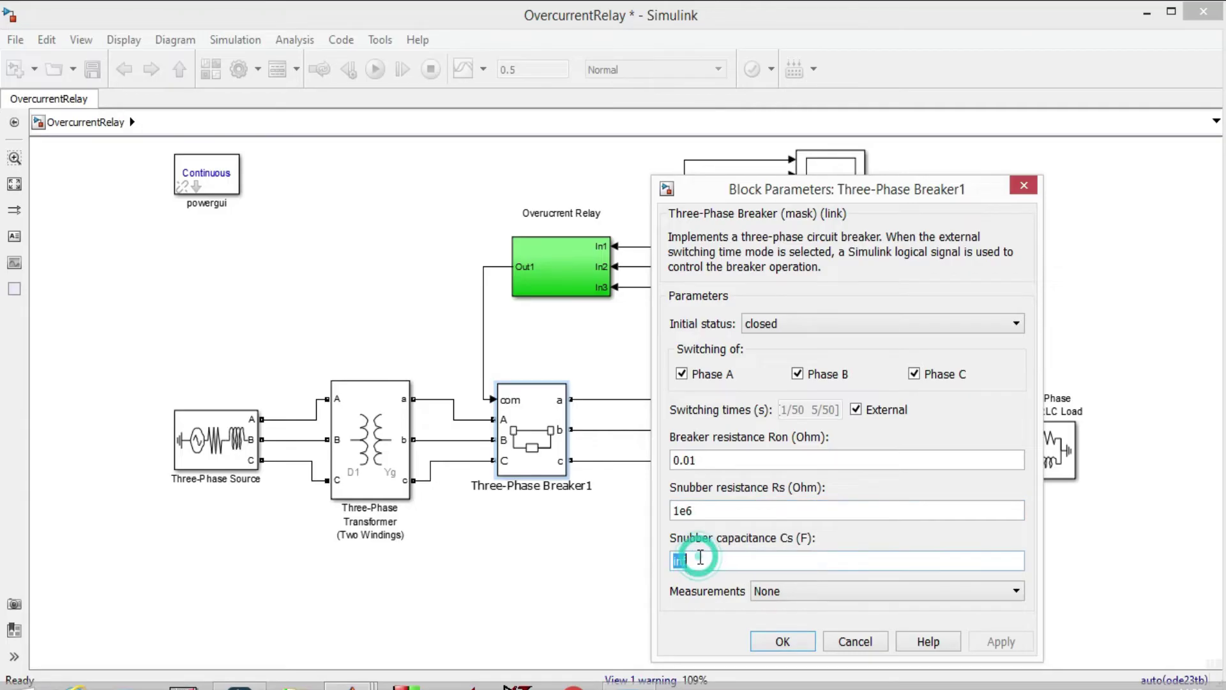
left_click(783, 641)
double_click(730, 447)
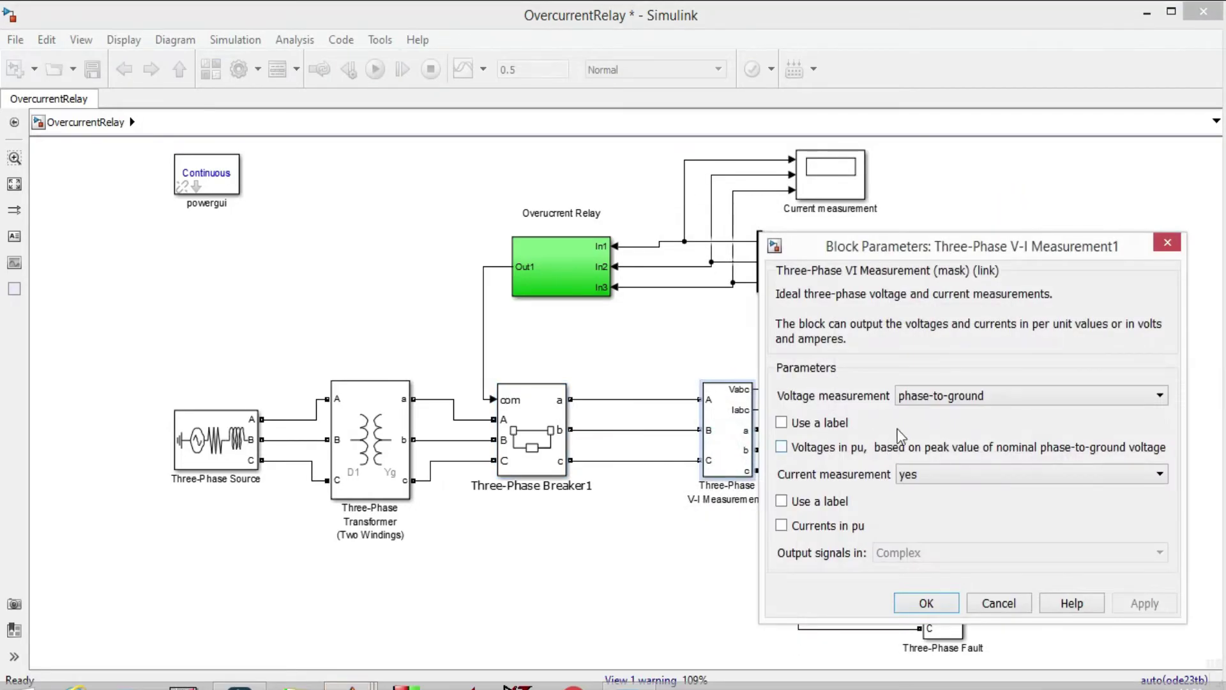
left_click_drag(975, 242, 1037, 229)
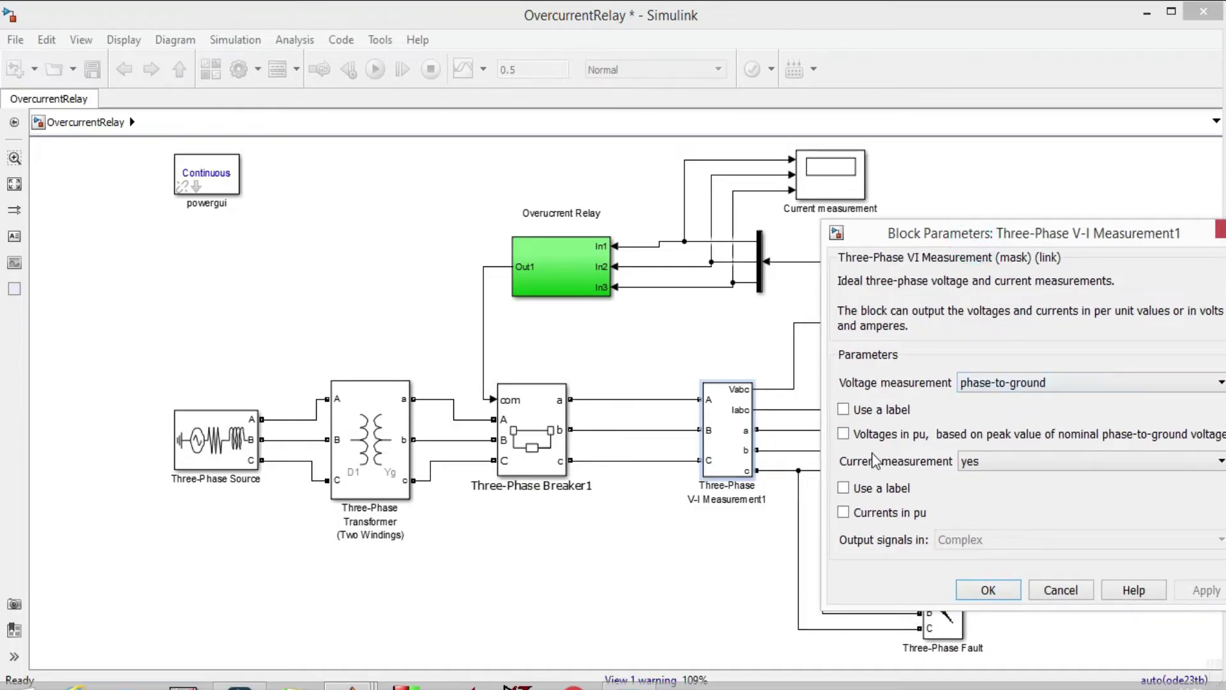
left_click_drag(1064, 236, 1017, 213)
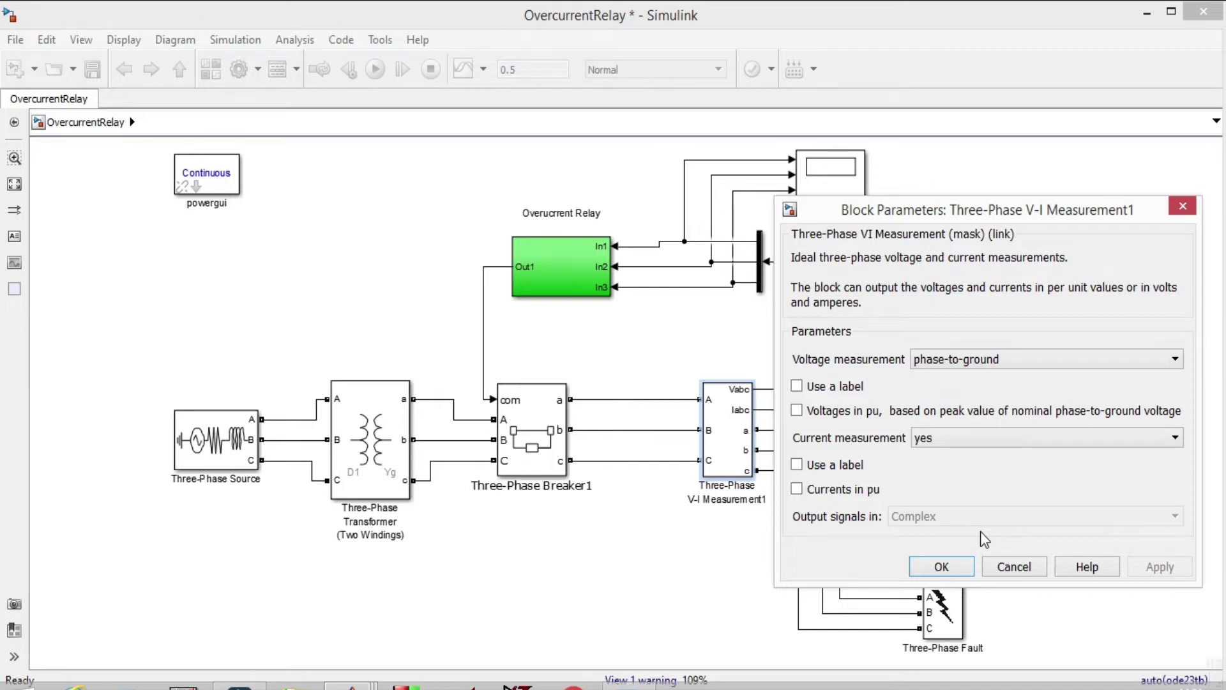
left_click(940, 567)
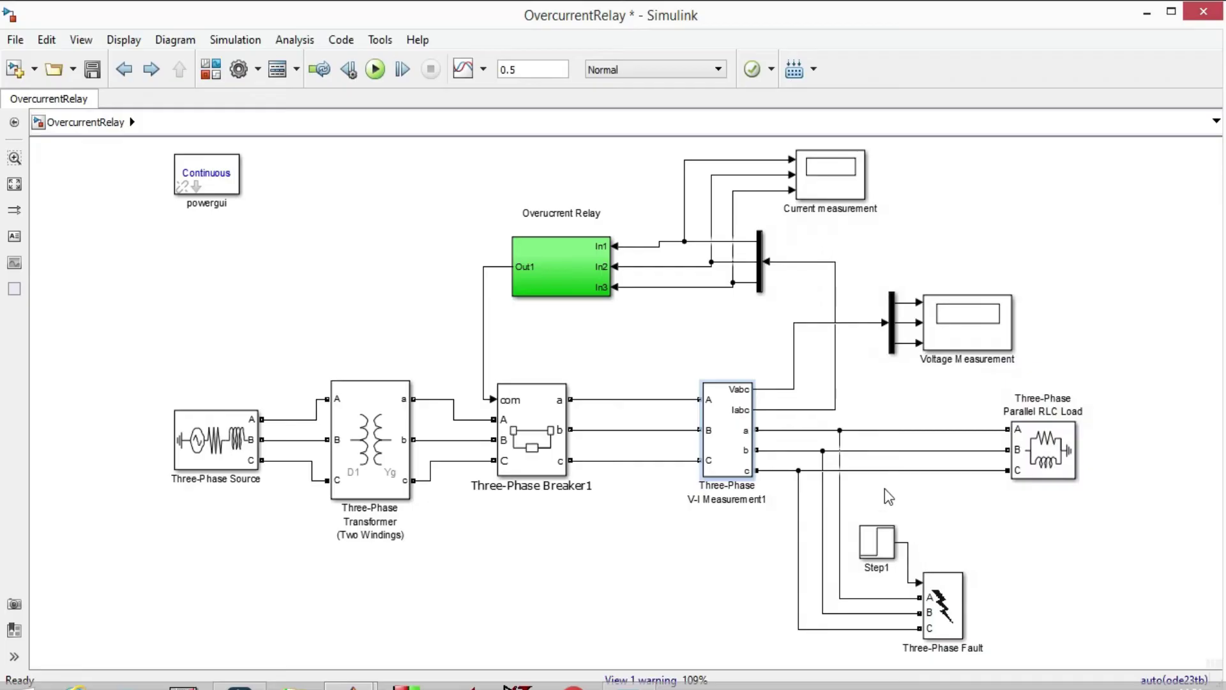
double_click(1024, 447)
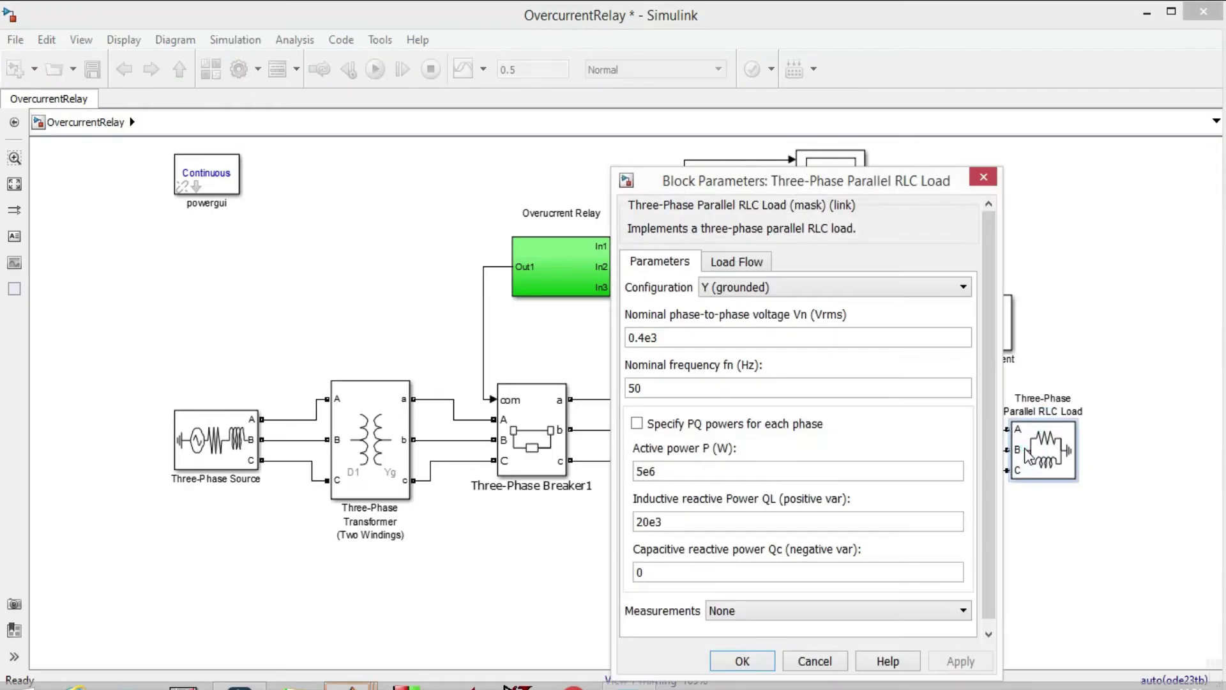
double_click(674, 336)
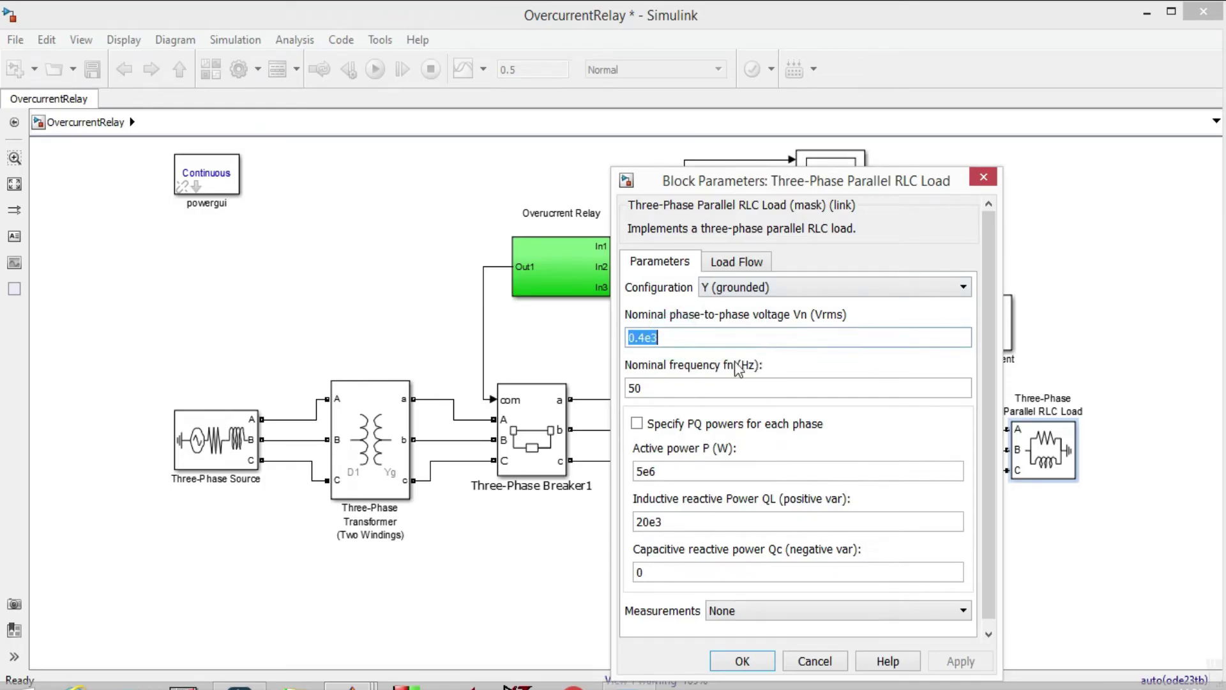
left_click(666, 386)
double_click(665, 386)
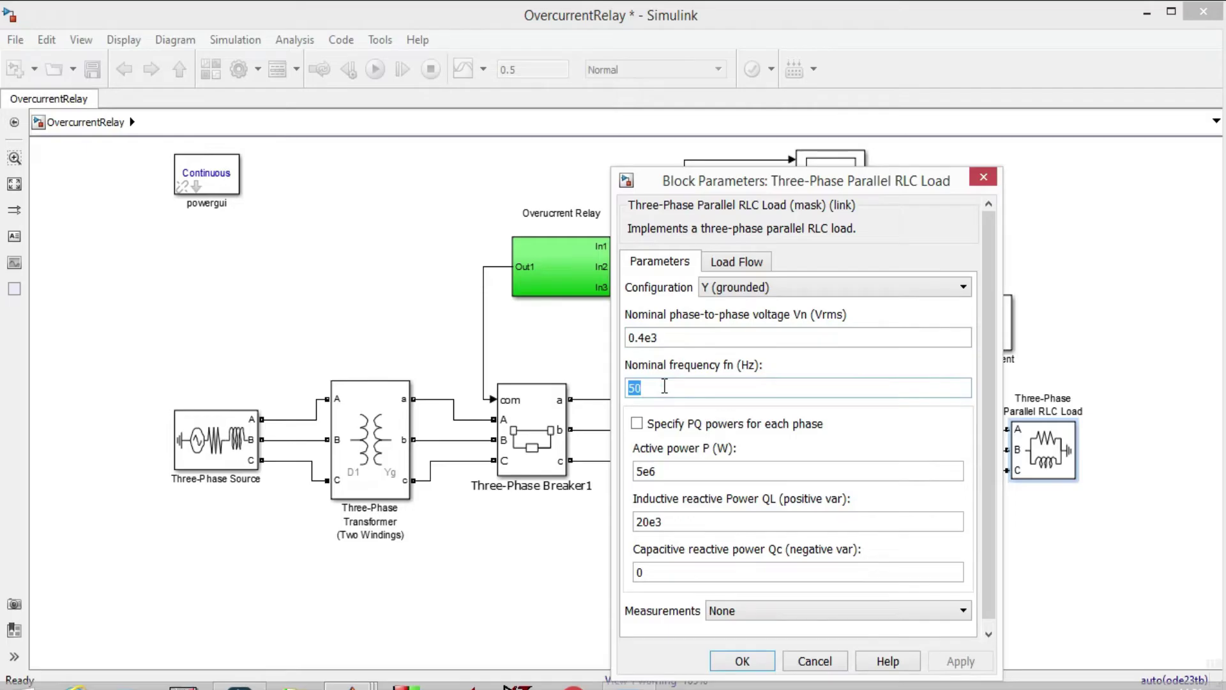
double_click(674, 471)
double_click(709, 521)
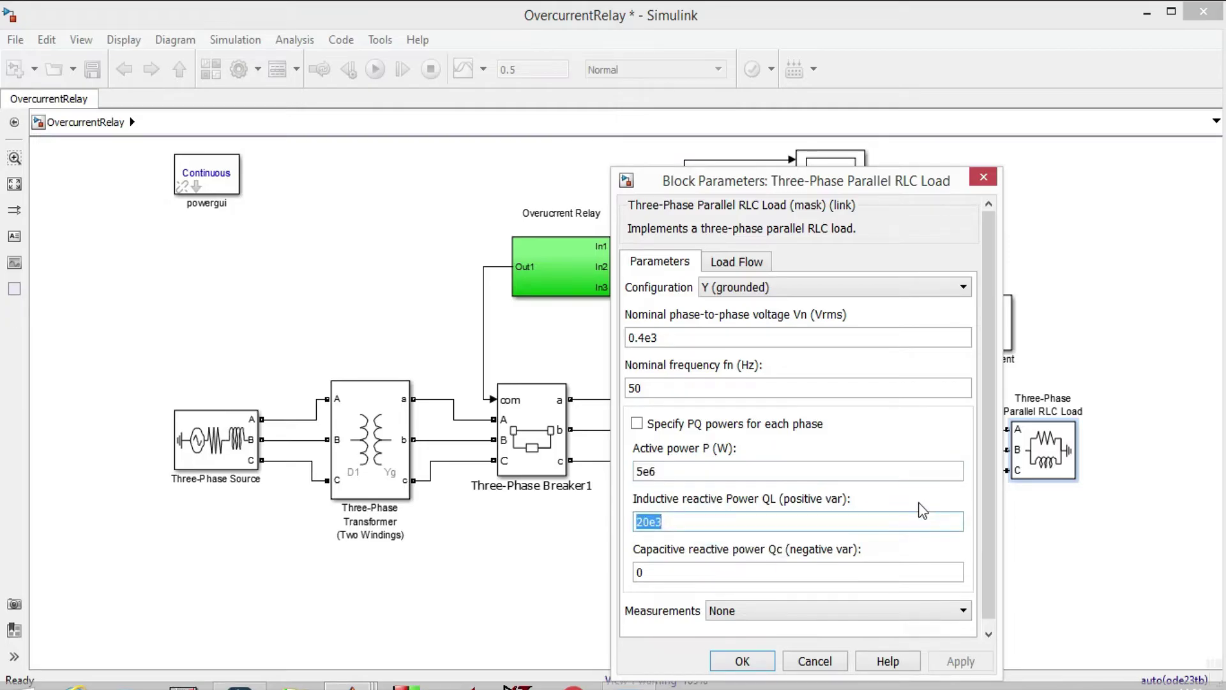
left_click(770, 662)
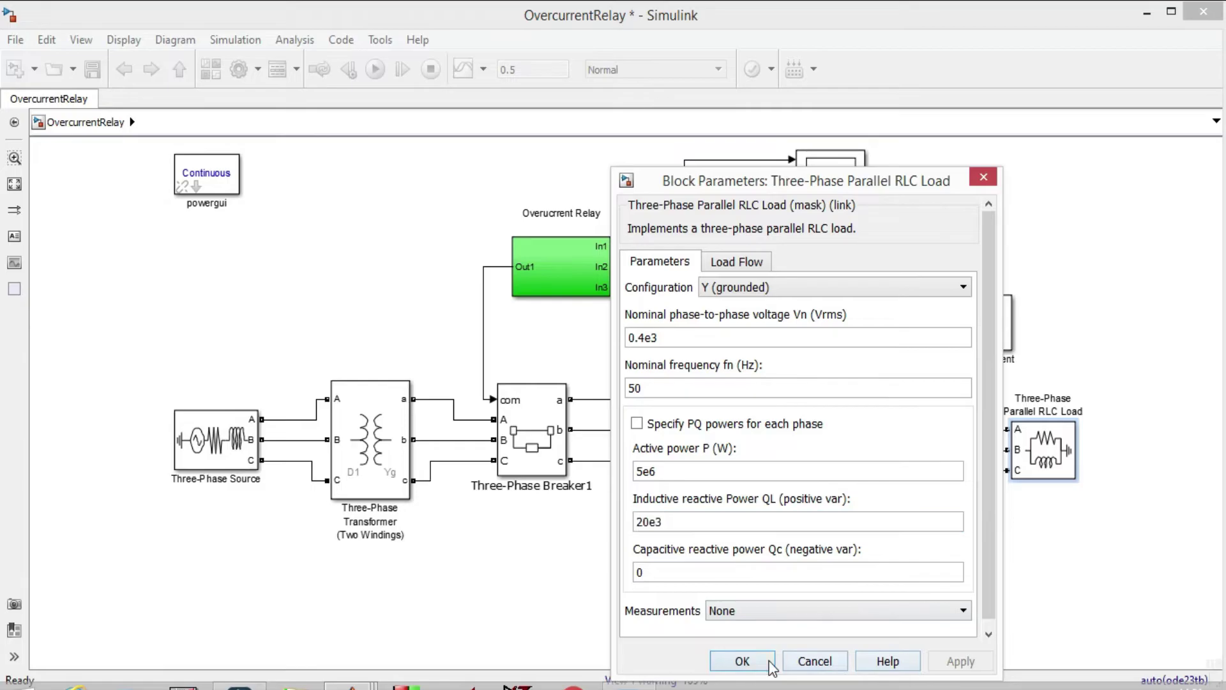
left_click(568, 265)
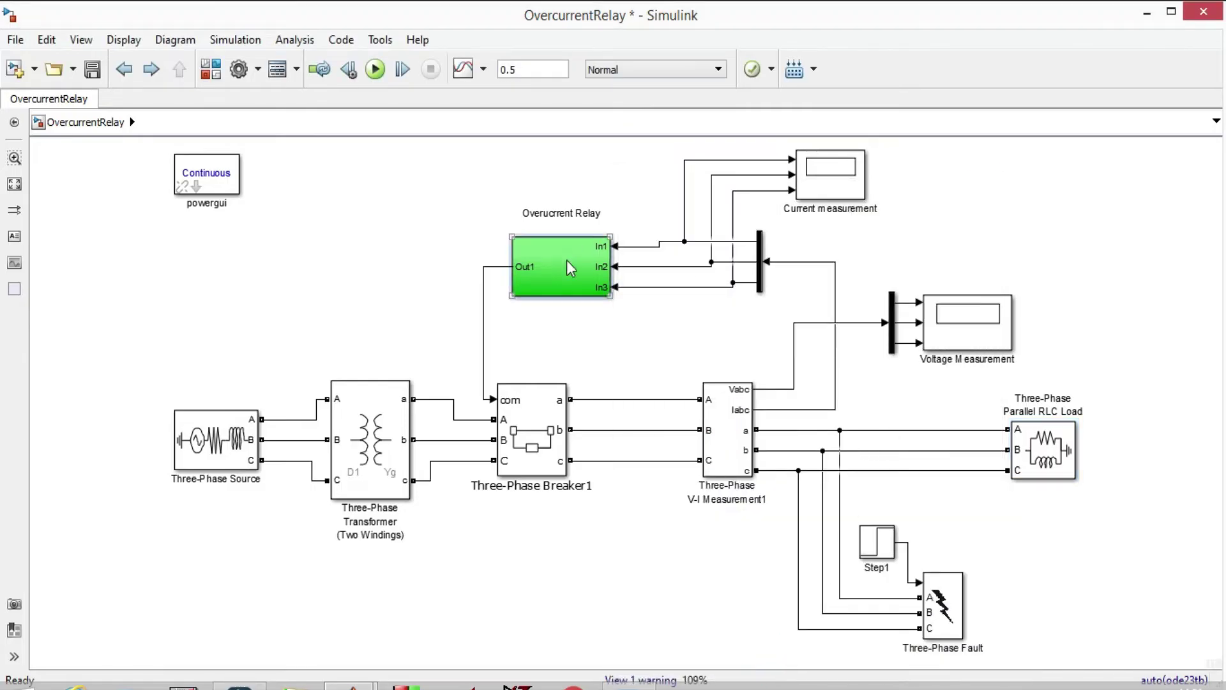
Open the Overcurrent Relay subsystem and inspect its RMS blocks and Constant3 threshold
double_click(566, 259)
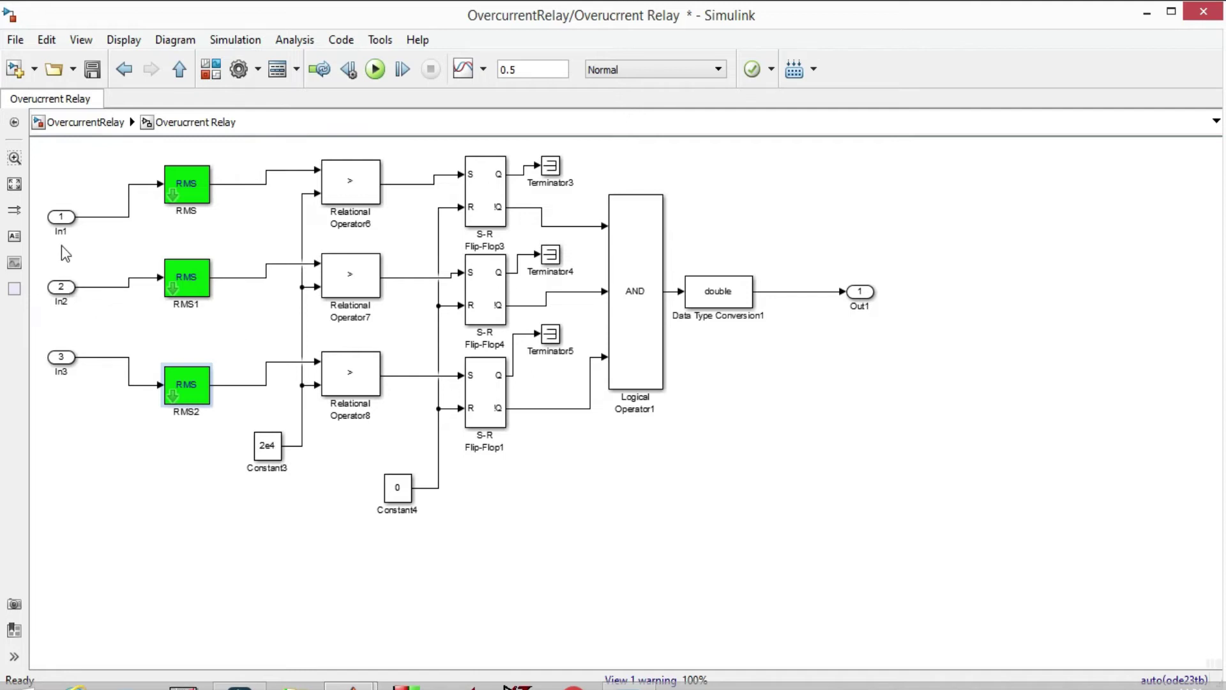
left_click(186, 385)
left_click(192, 202)
left_click(157, 208)
left_click(270, 447)
left_click(195, 343)
Go back to the top-level model and inspect the relay, Voltage Measurement and Three-Phase Fault blocks
left_click(276, 446)
left_click(364, 439)
left_click(124, 68)
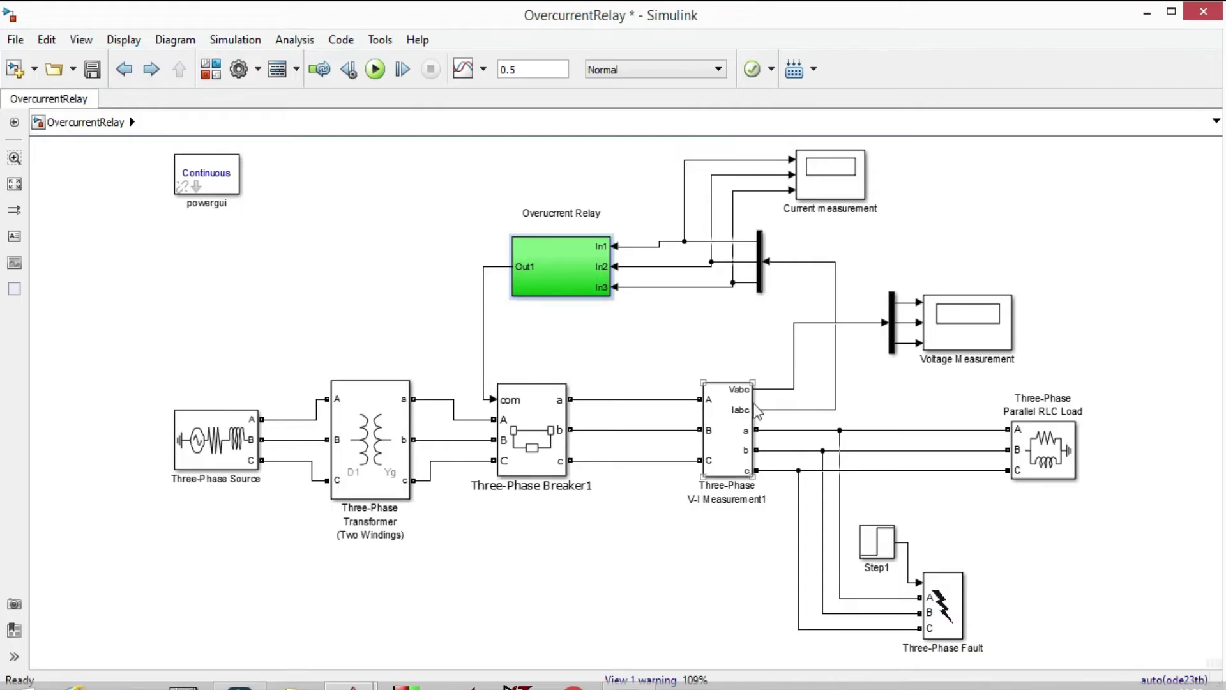
left_click(604, 293)
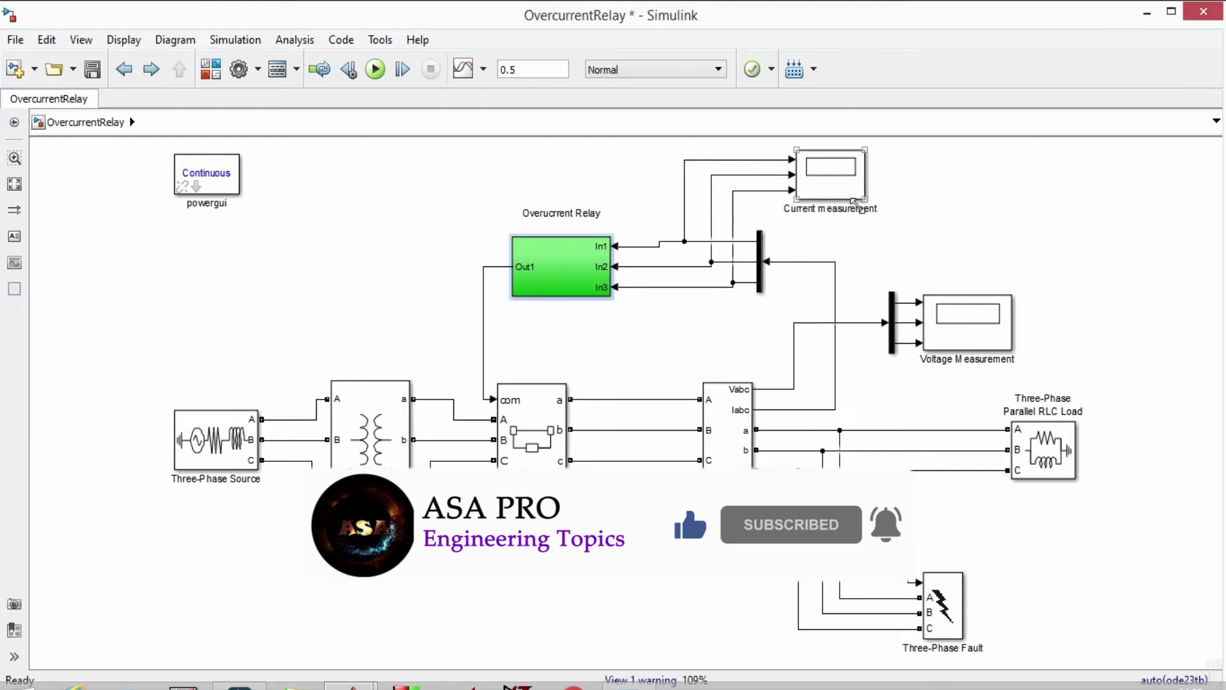
left_click(991, 341)
left_click(843, 328)
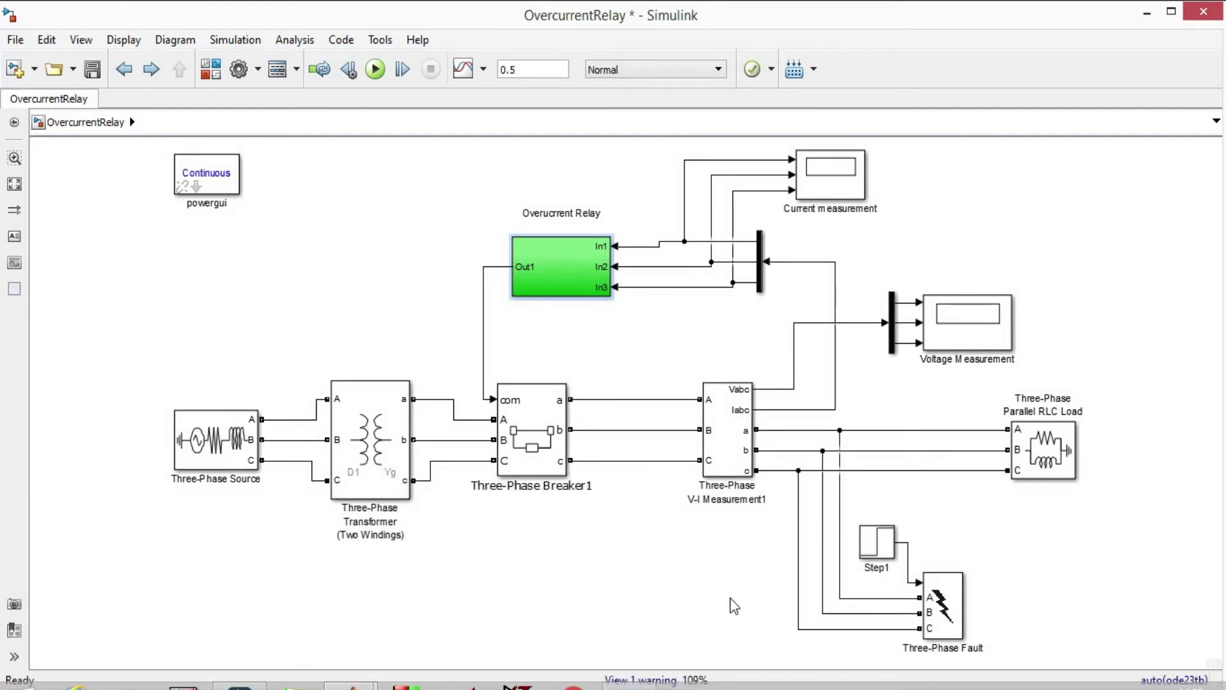
left_click(945, 605)
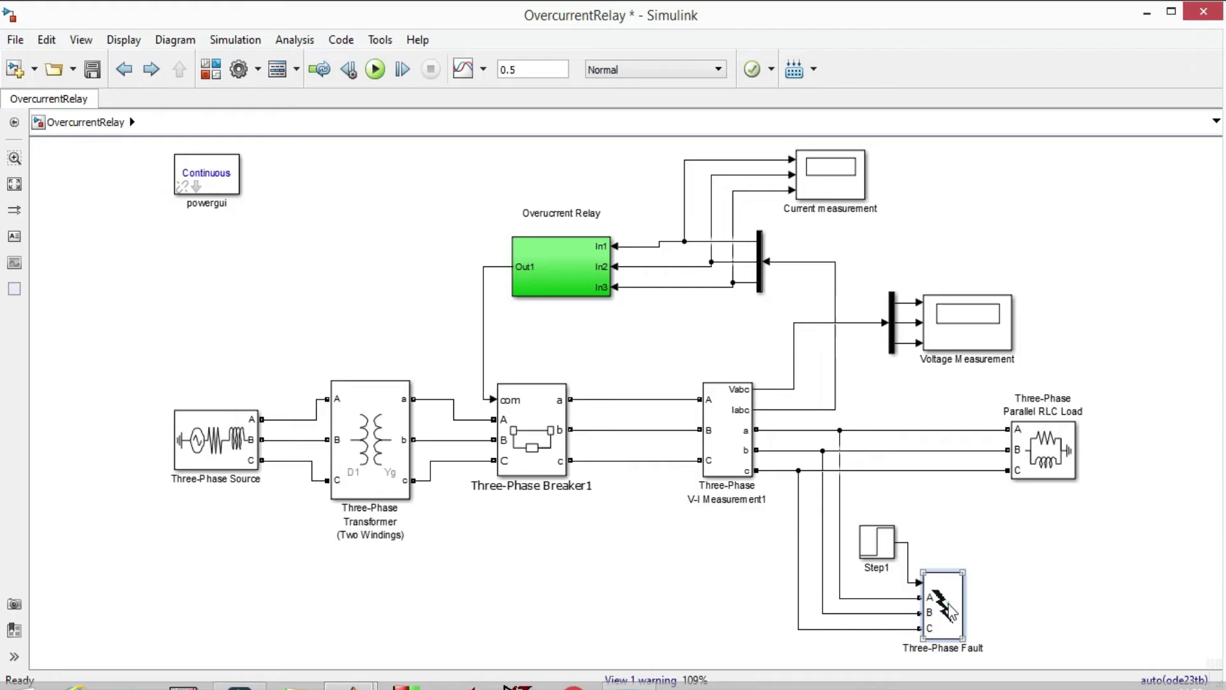
Open the Three-Phase Fault parameters and check Step1's 0.1 s step time
double_click(941, 606)
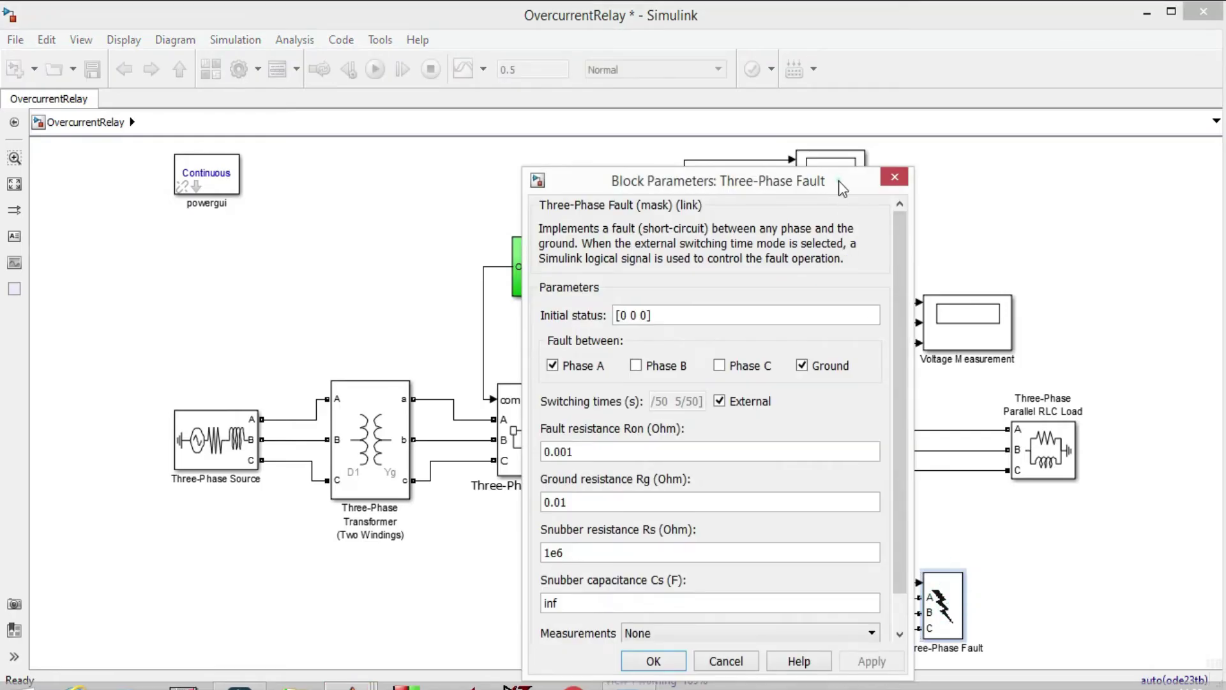
left_click_drag(838, 181, 691, 148)
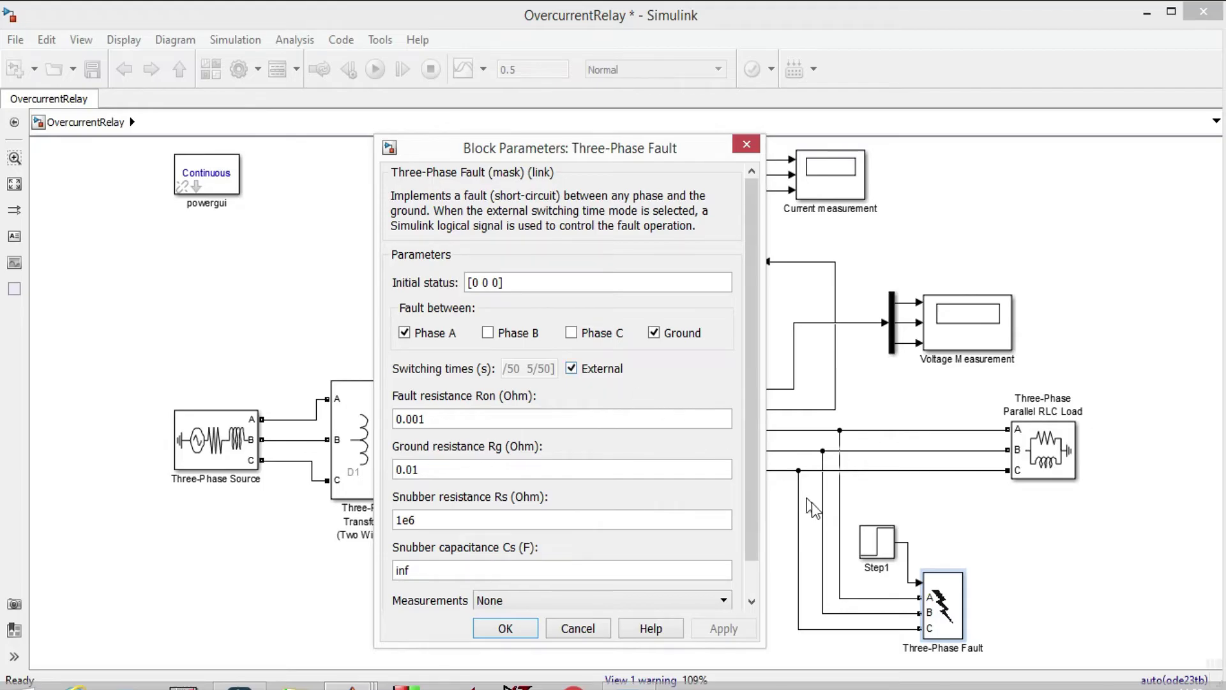
double_click(868, 539)
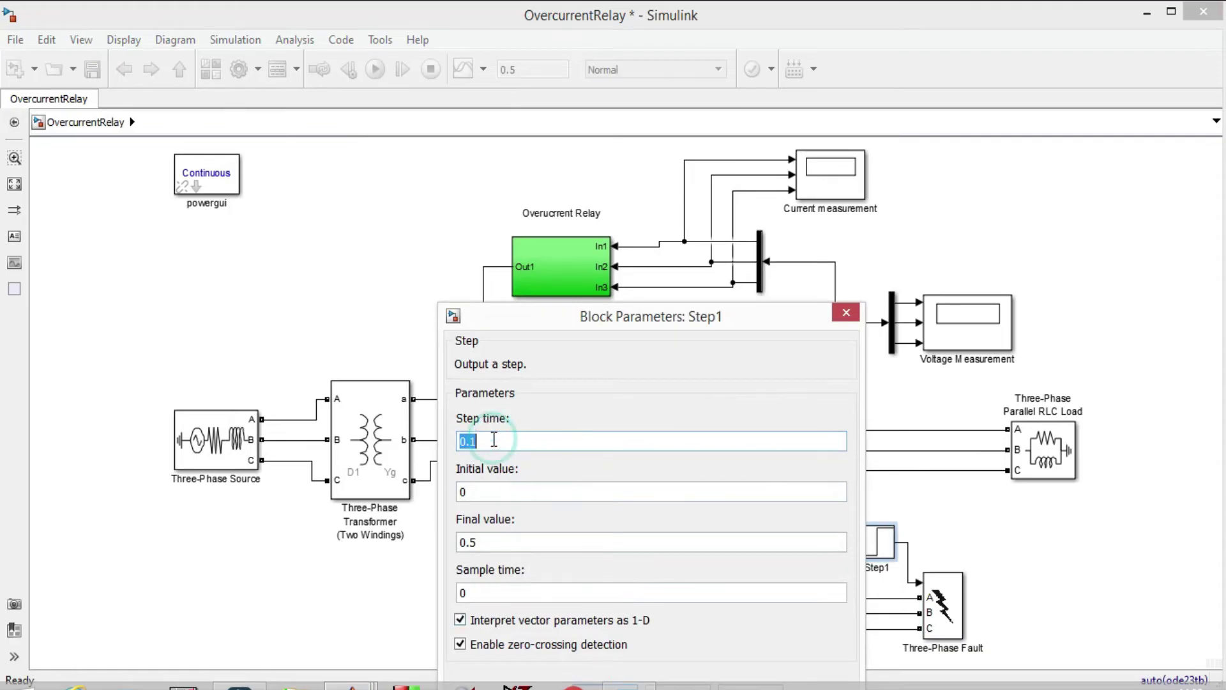
left_click(848, 314)
Confirm the Phase A-to-ground fault with ground resistance 0.01, then run the simulation
double_click(942, 606)
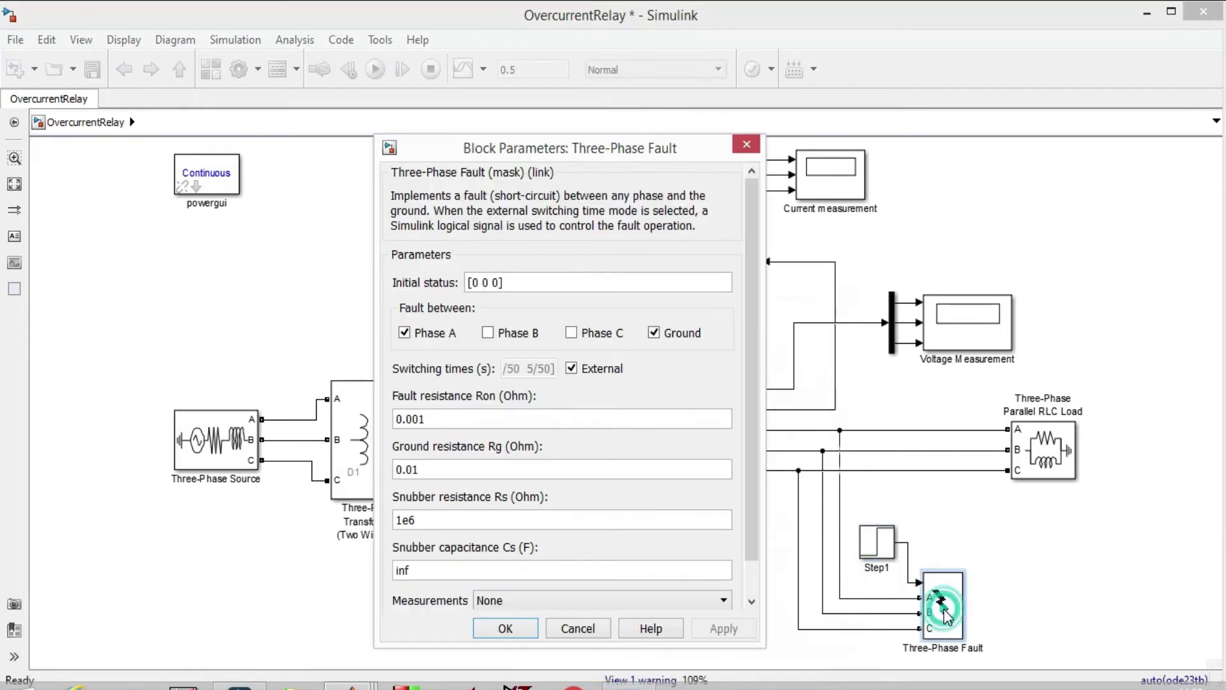
left_click(958, 616)
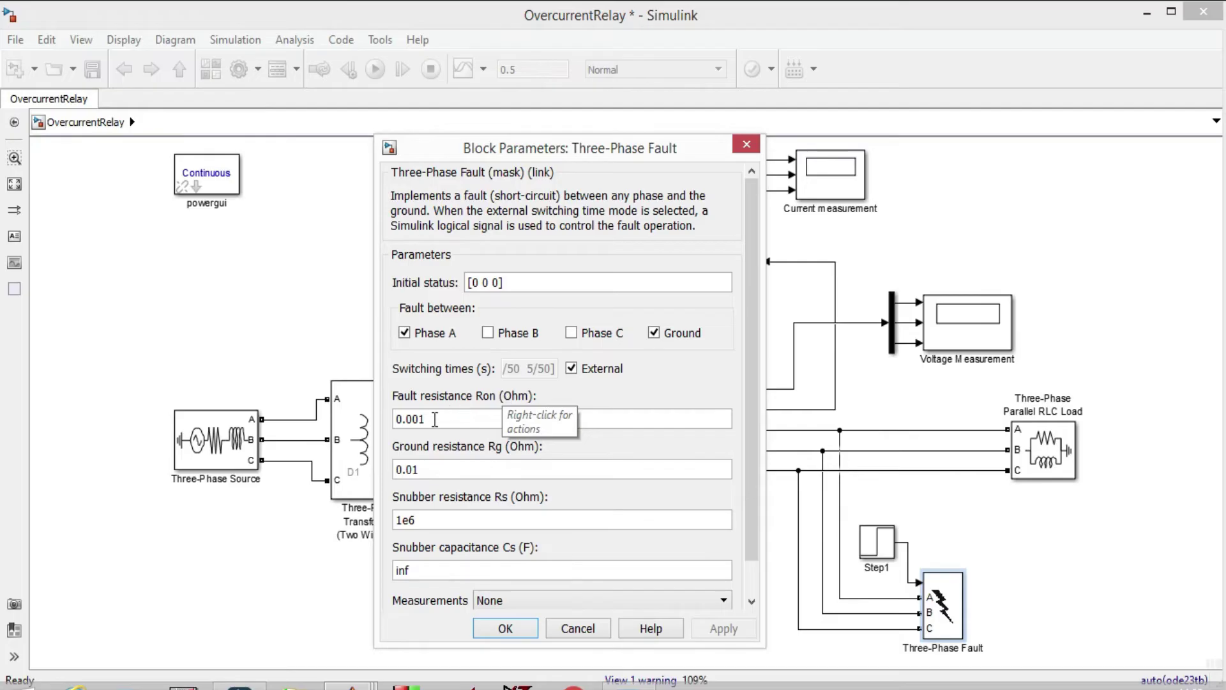
double_click(442, 471)
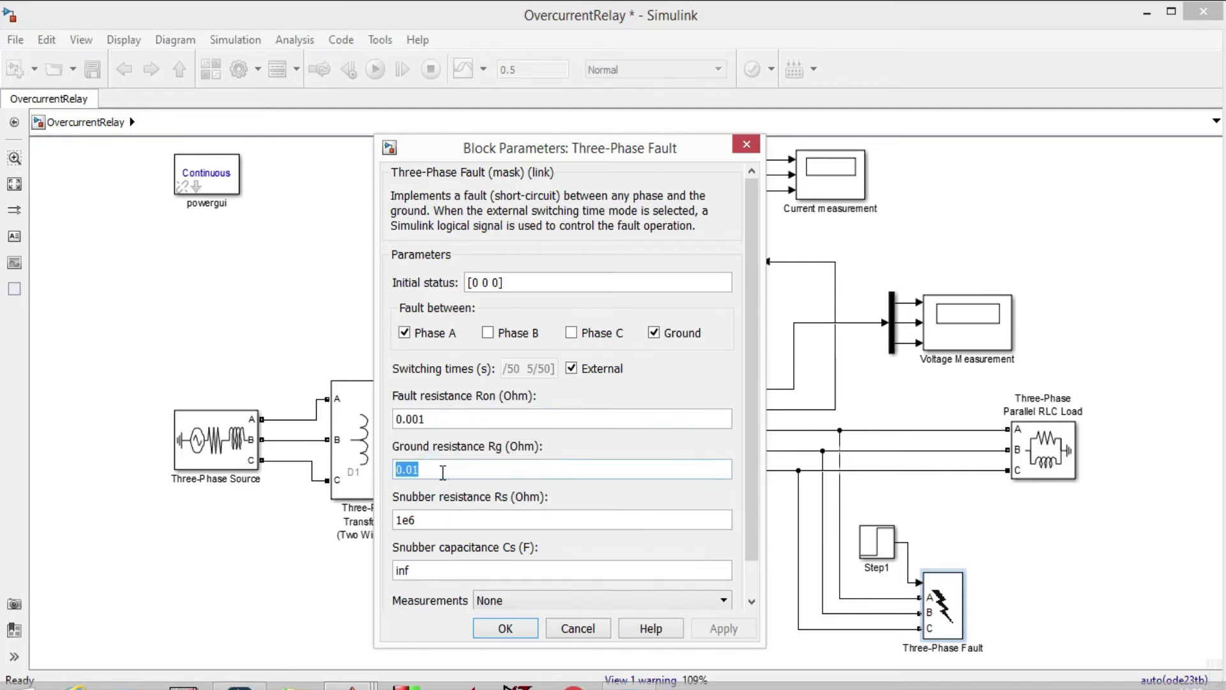
left_click(749, 148)
left_click(377, 67)
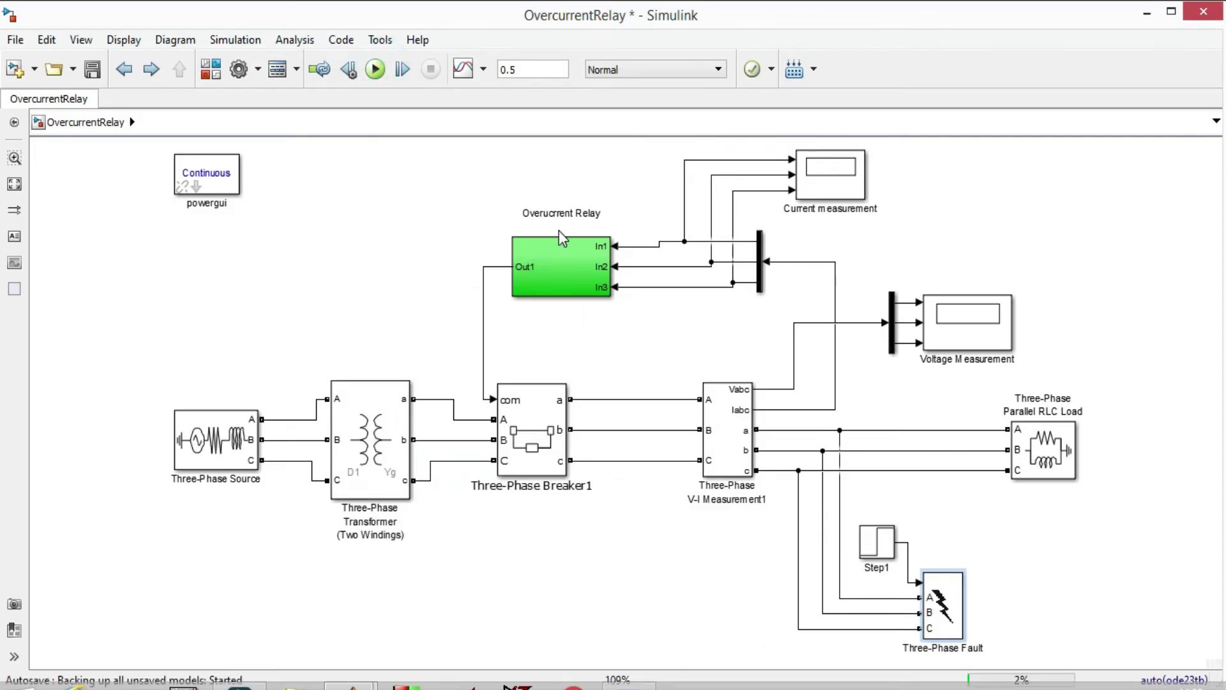
left_click(829, 184)
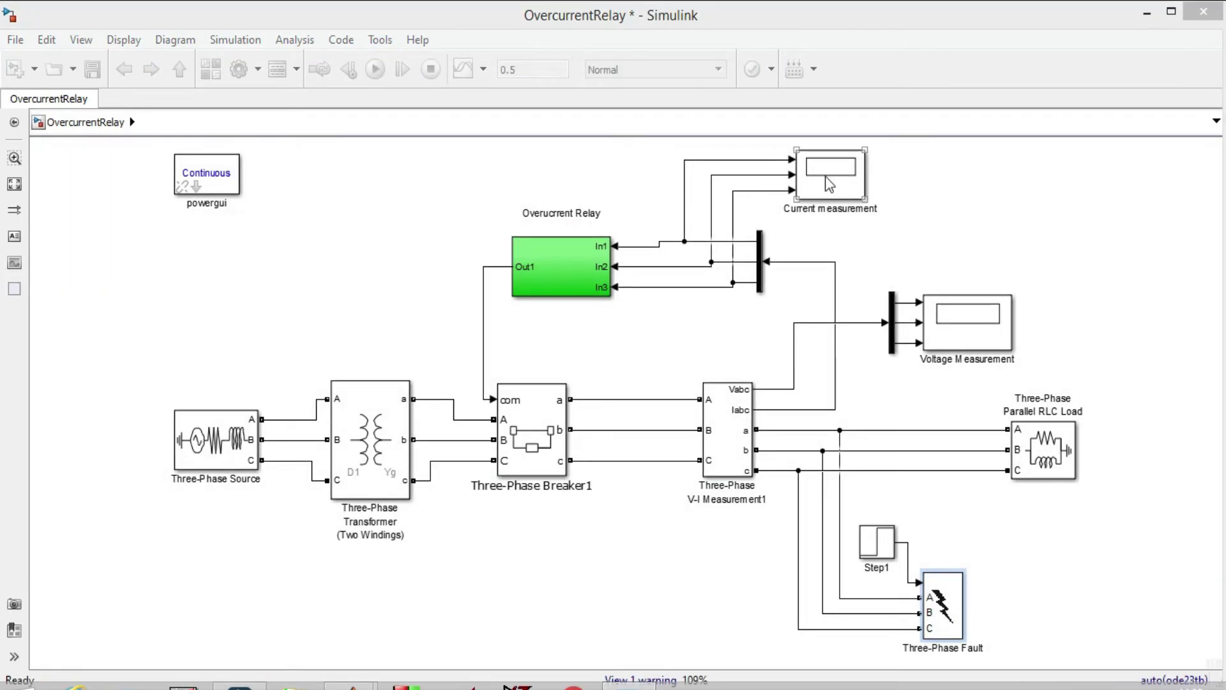
double_click(828, 171)
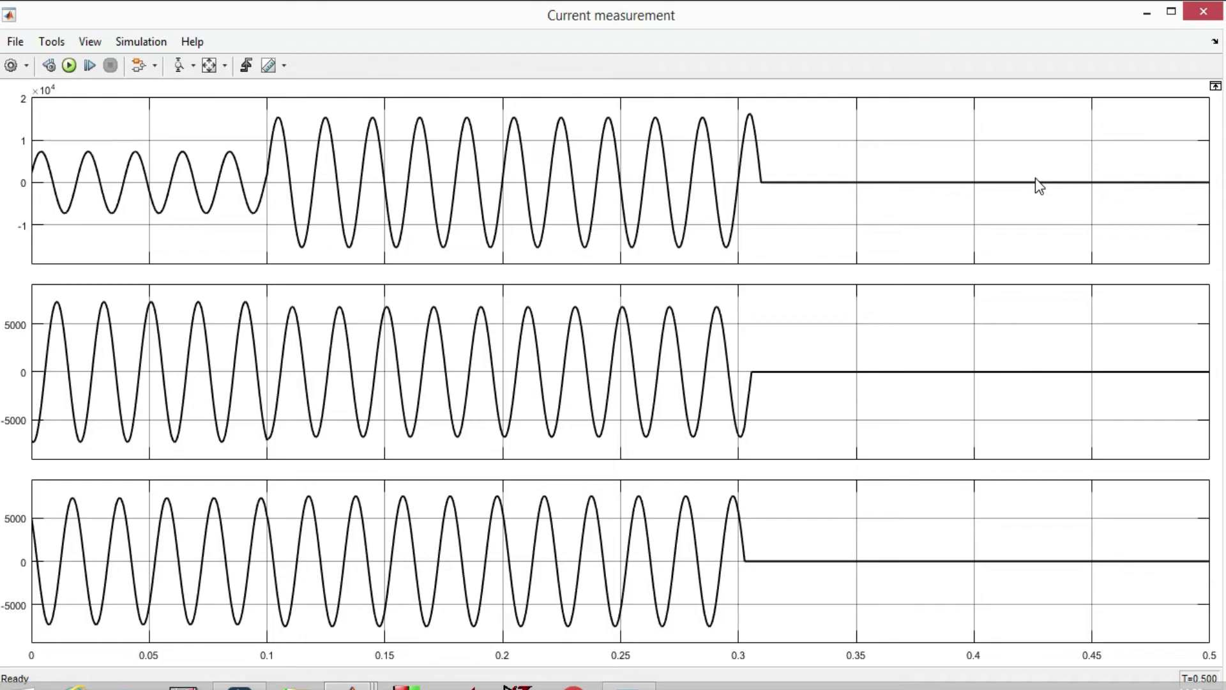
left_click(1209, 16)
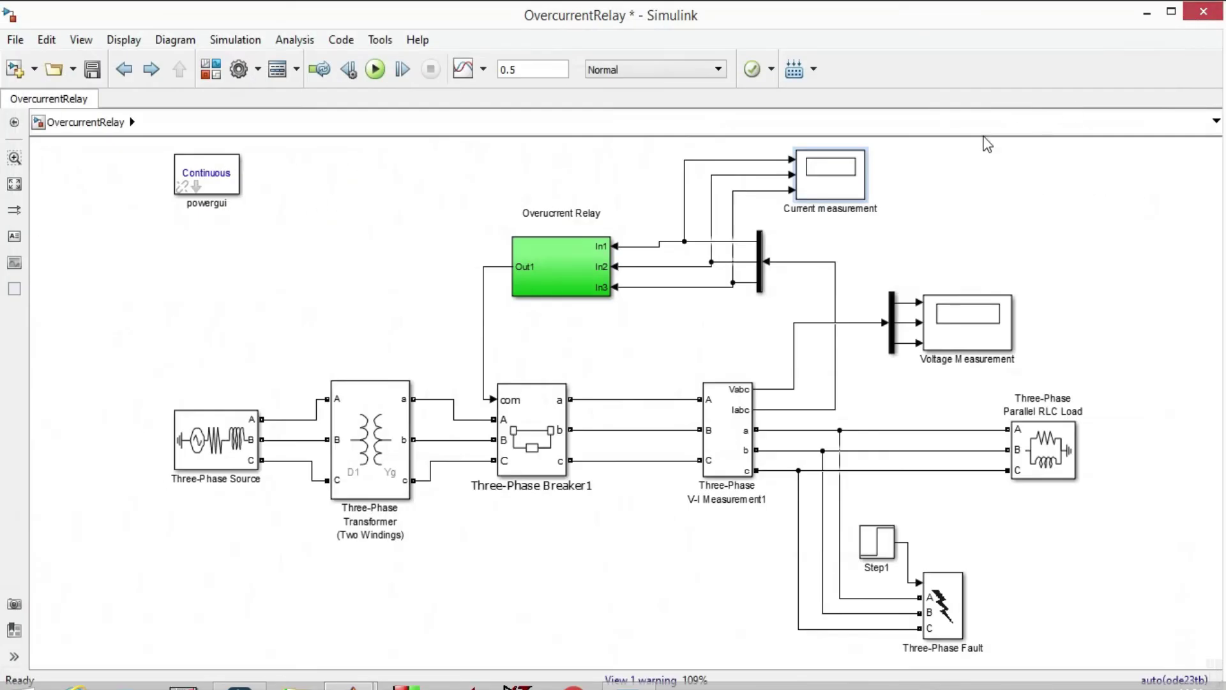
Inside the relay subsystem, change the RMS block's sample time from 0.3 to 0.2
double_click(568, 259)
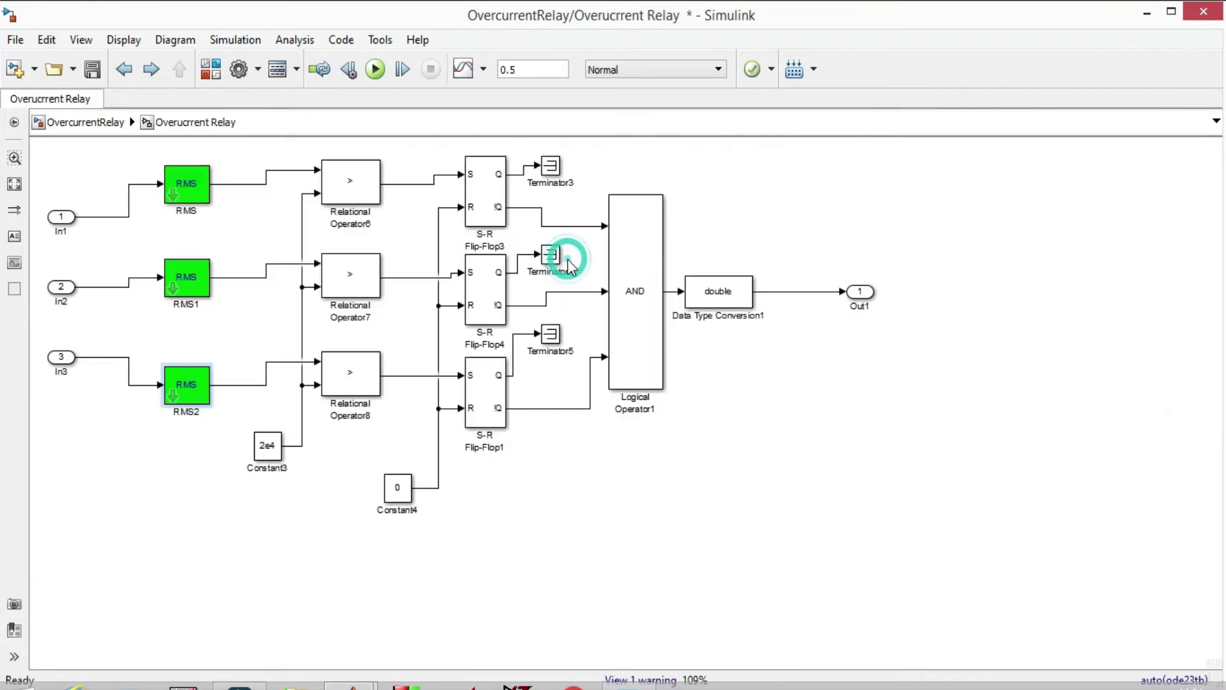
double_click(195, 191)
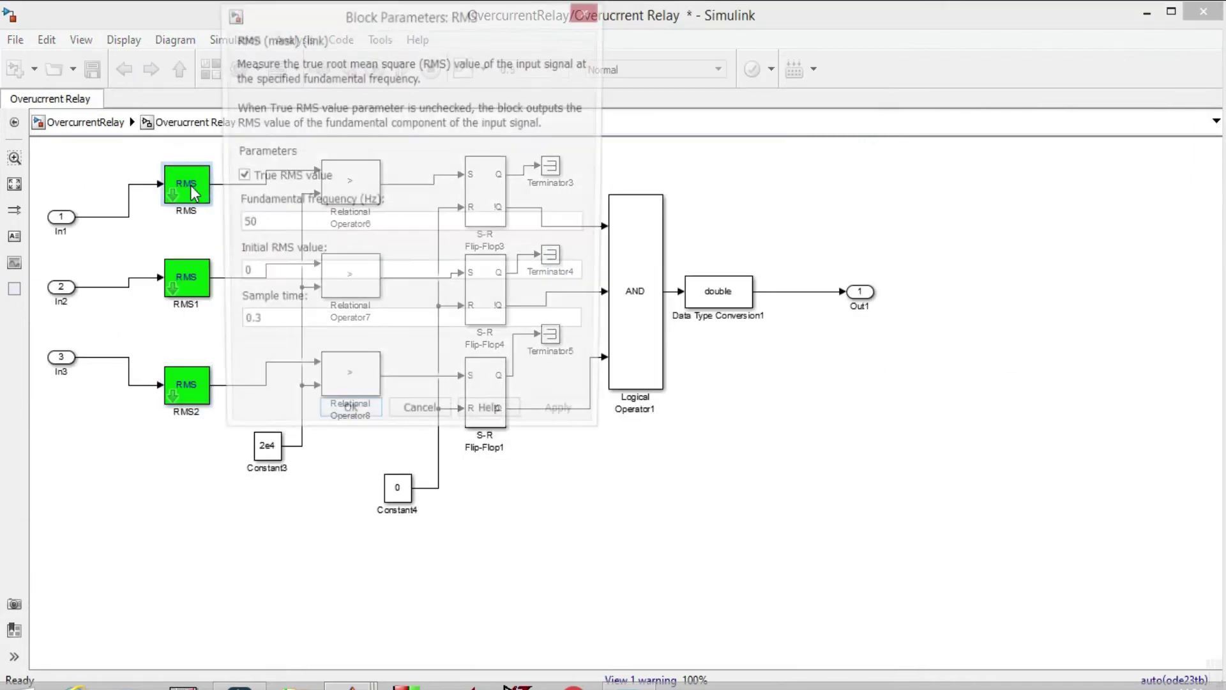
double_click(268, 317)
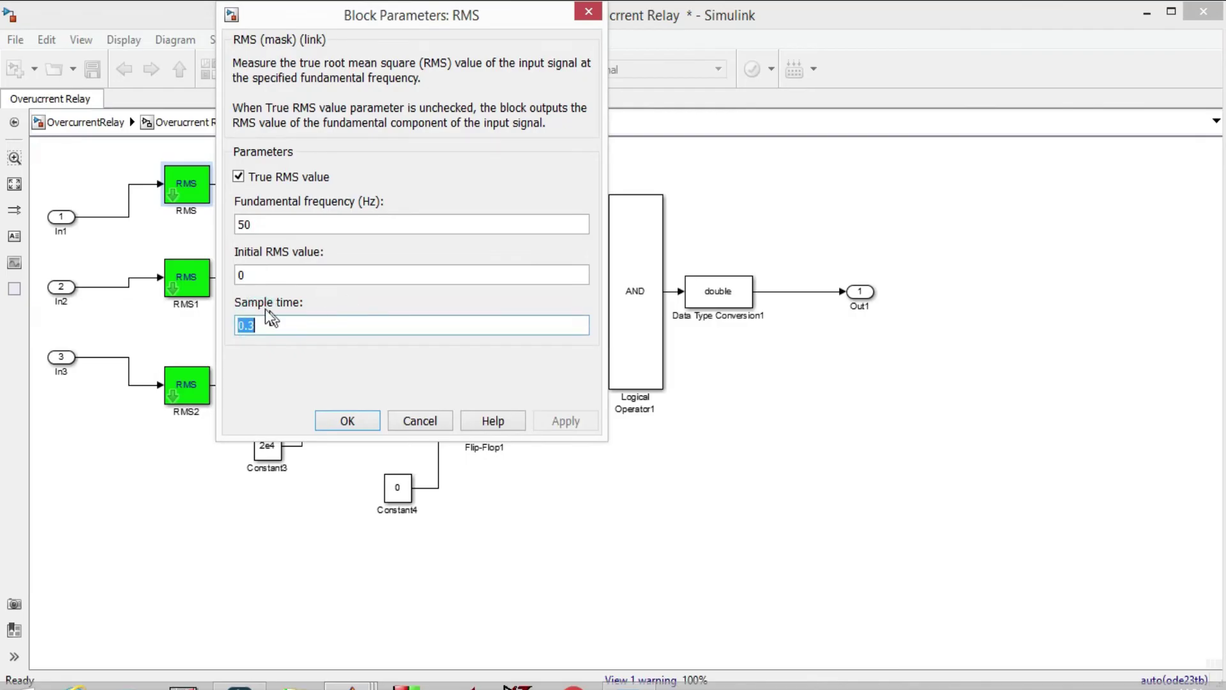
left_click(278, 325)
key("BackSpace")
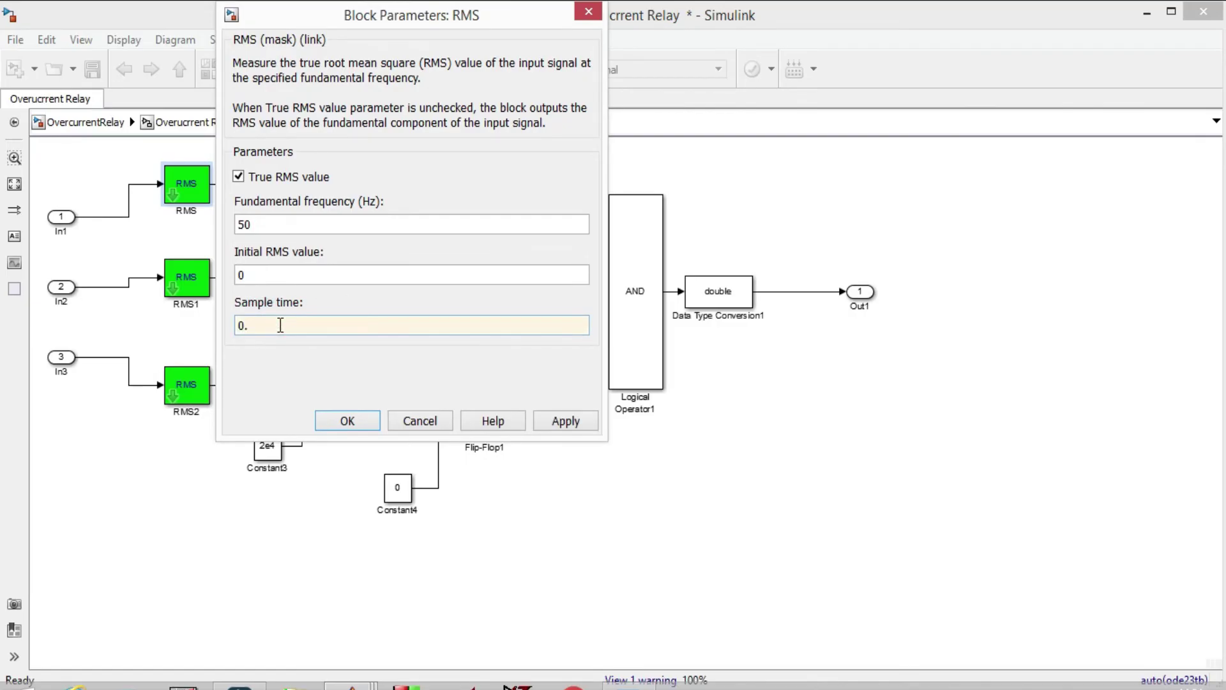
type("2")
left_click(347, 421)
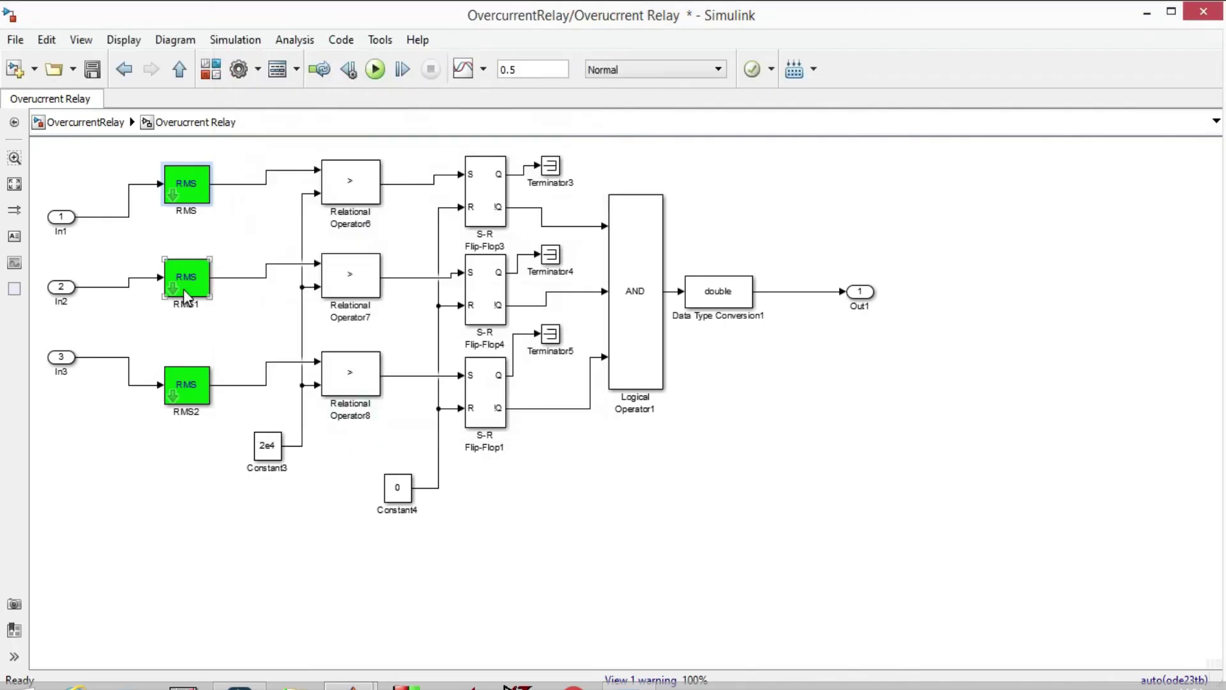
Change the RMS1 and RMS2 sample times from 0.3 to 0.2
double_click(183, 288)
left_click(284, 380)
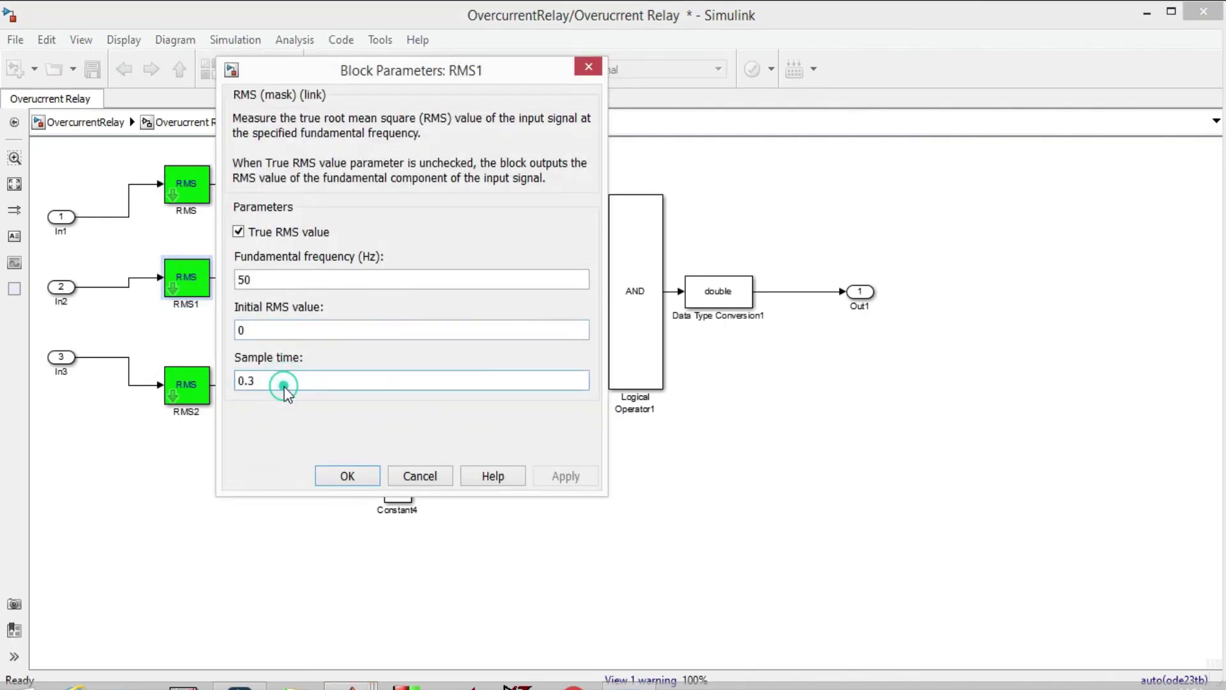
key("BackSpace")
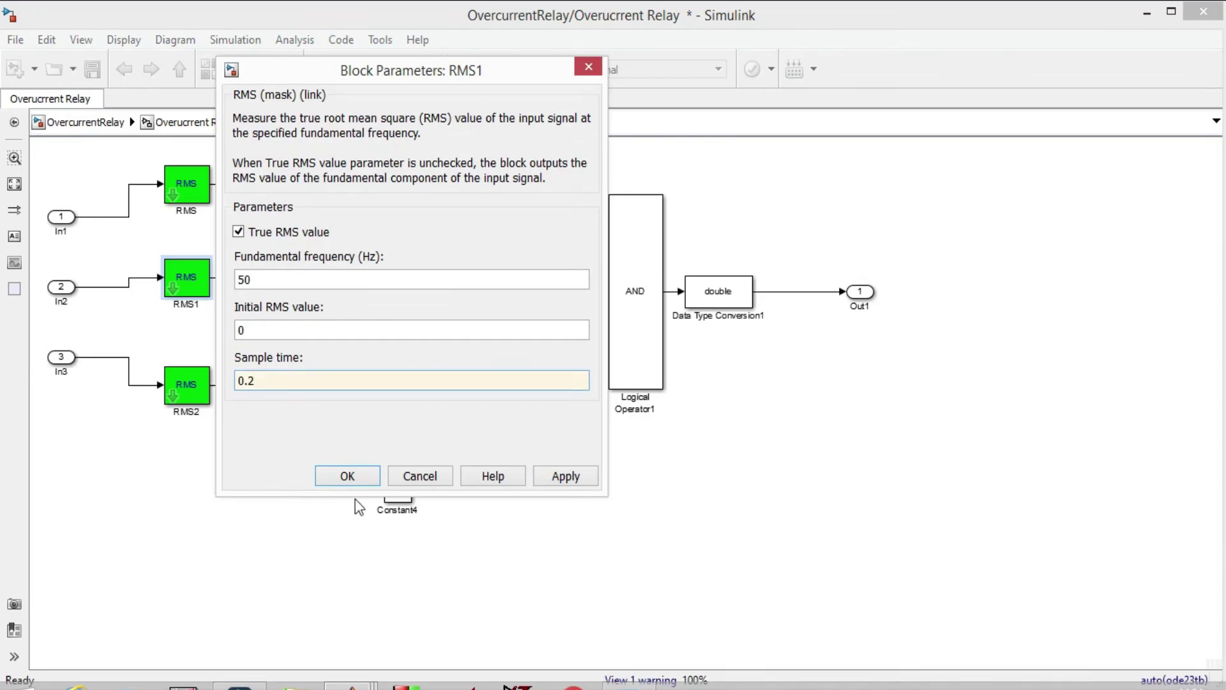
left_click(350, 473)
left_click(192, 390)
double_click(192, 390)
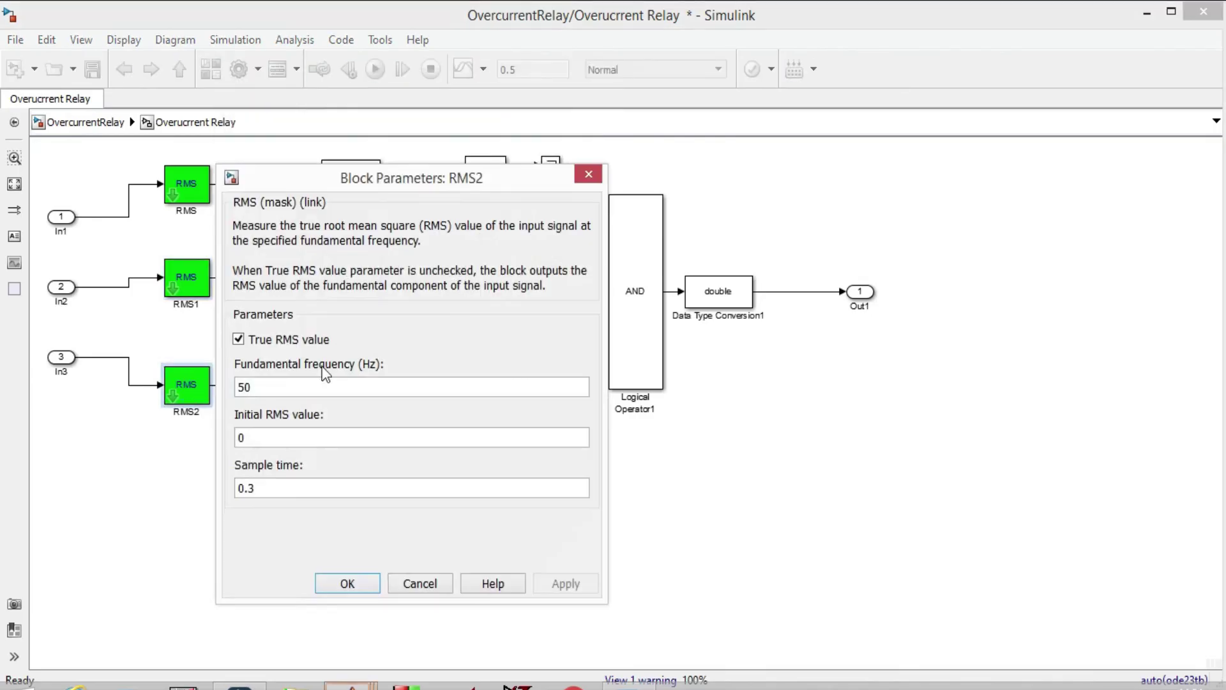
left_click(305, 488)
double_click(305, 488)
key("BackSpace")
type("2")
left_click(348, 583)
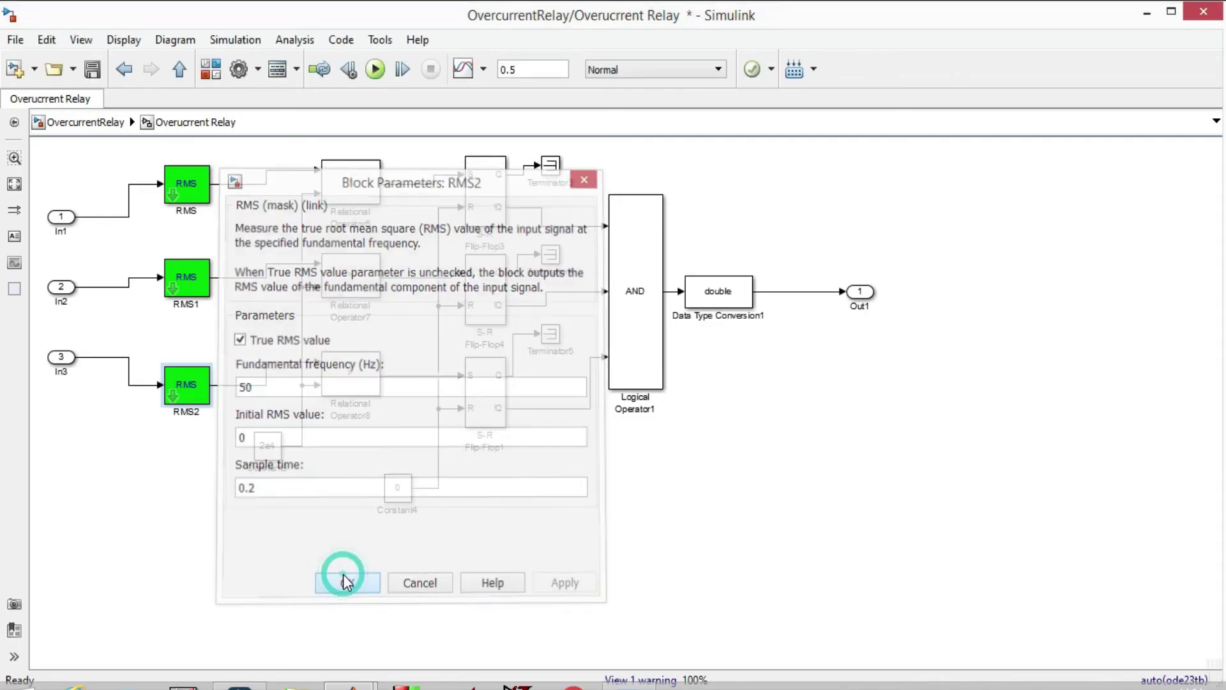
Rerun the model from the top level and view the Current and Voltage Measurement scopes
left_click(125, 70)
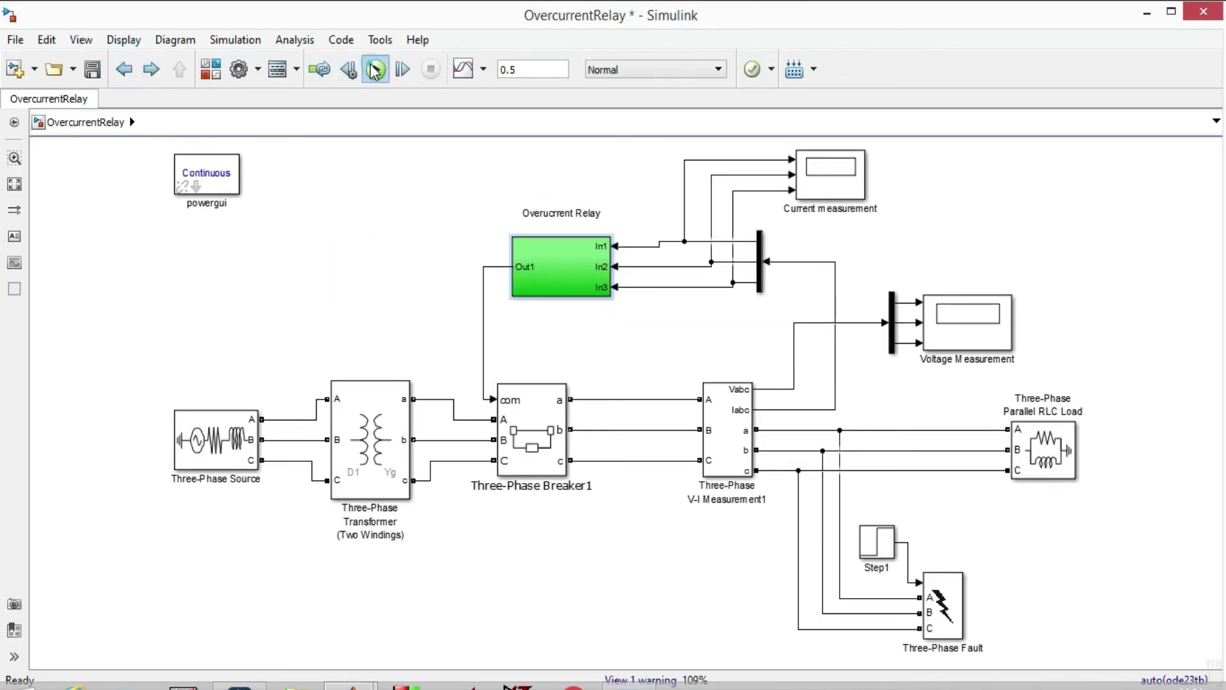
left_click(375, 69)
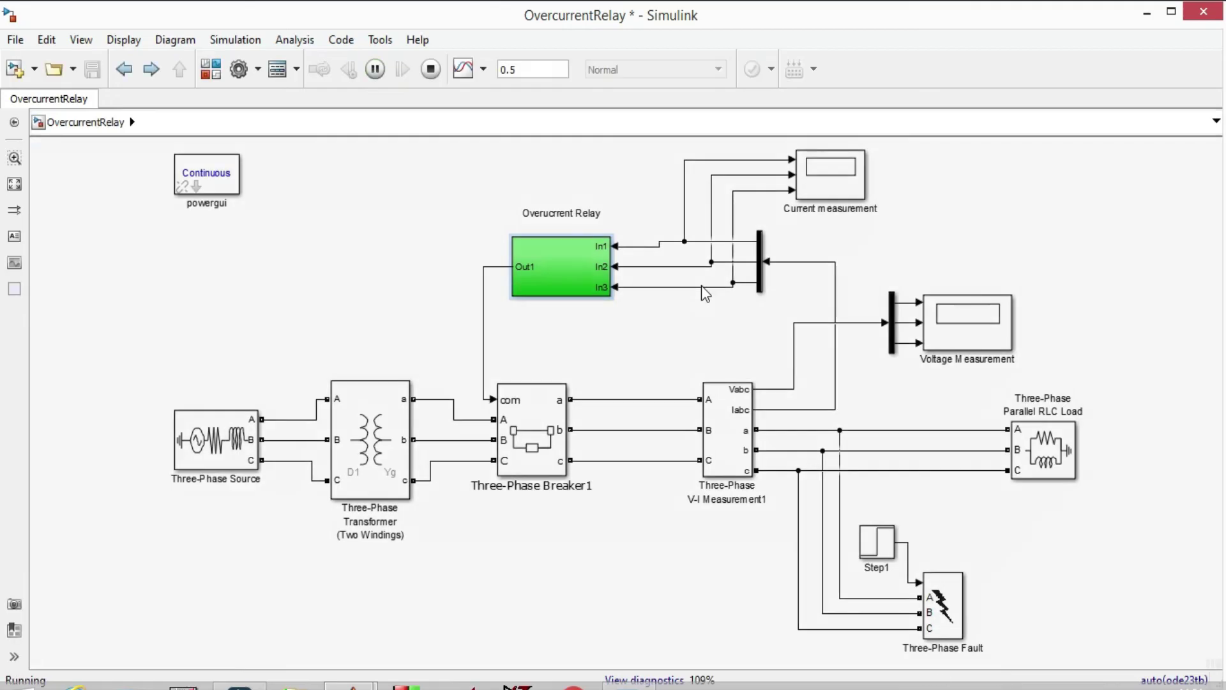
left_click(823, 183)
double_click(822, 179)
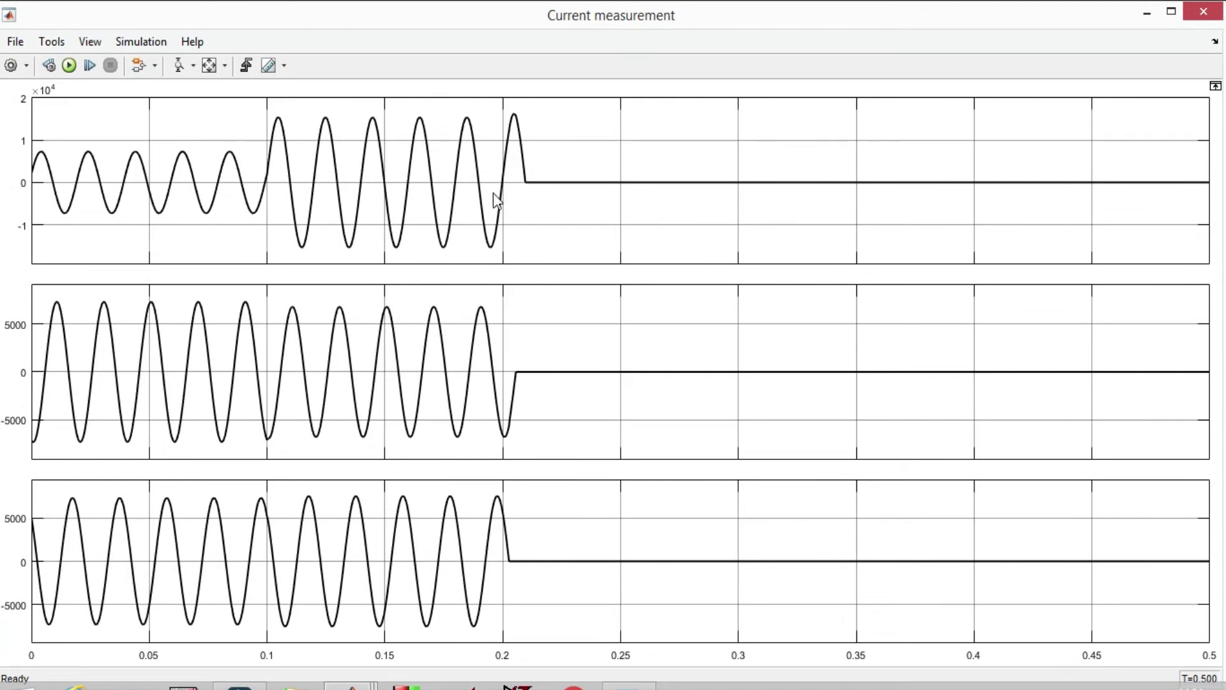
left_click(1186, 18)
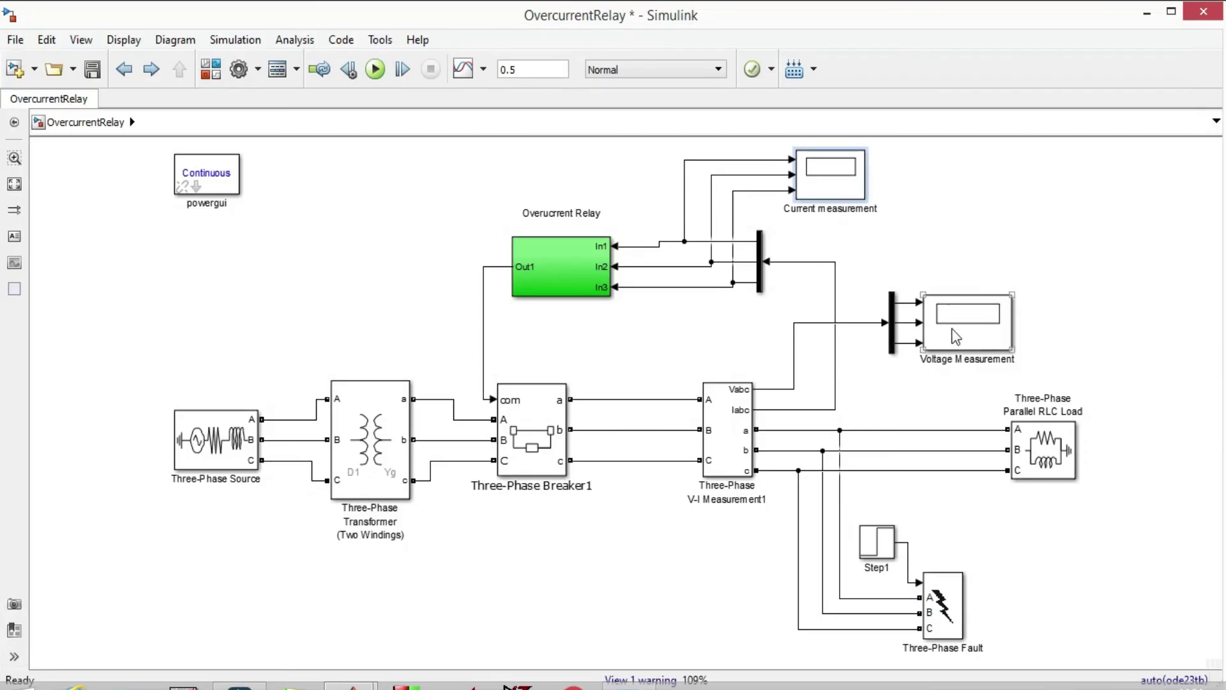
double_click(958, 323)
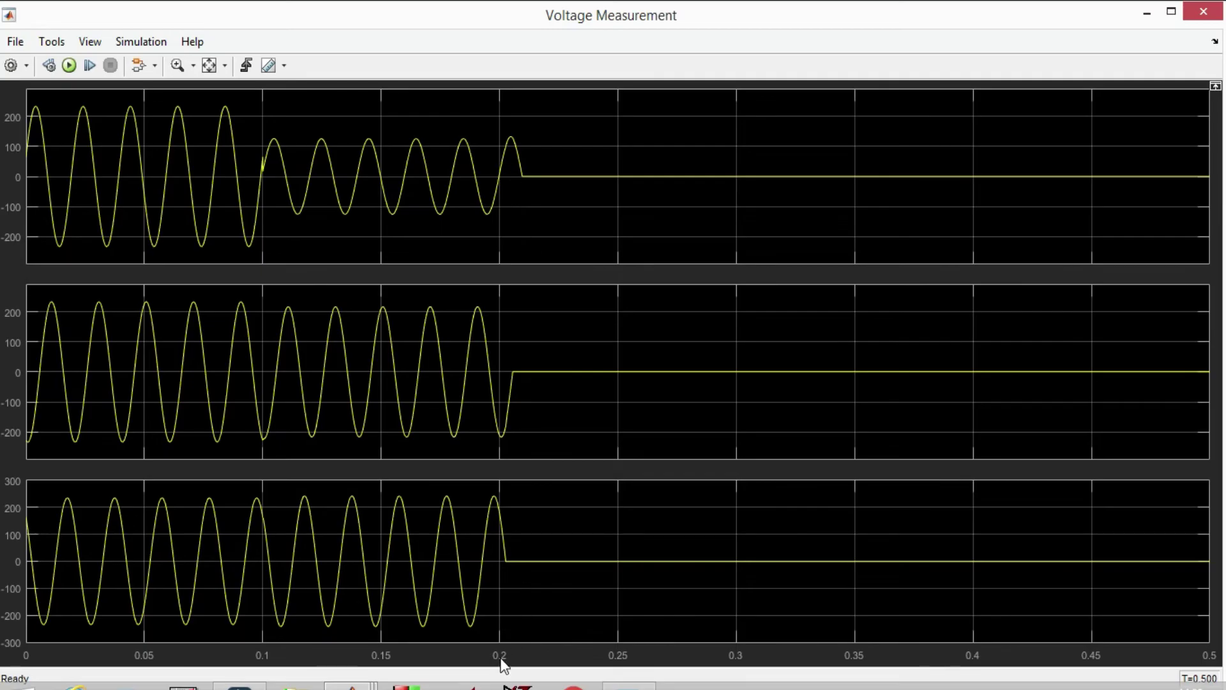
left_click(1203, 11)
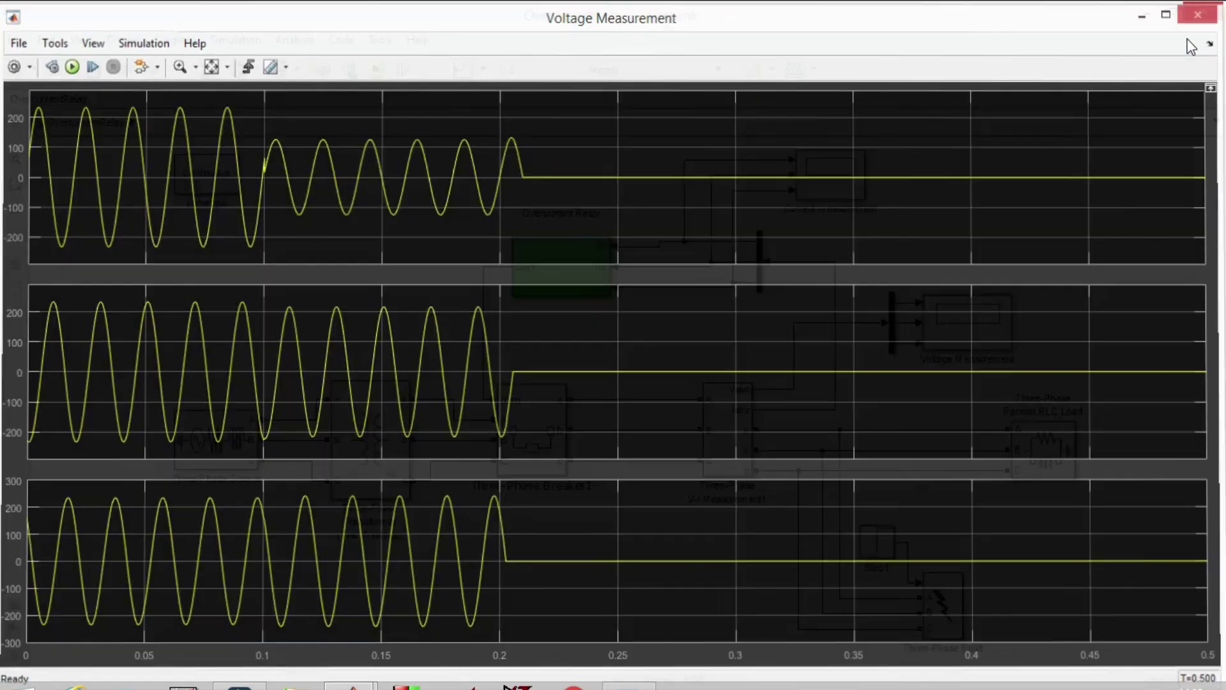
Add Phase B to the Three-Phase Fault and rerun the simulation
double_click(942, 612)
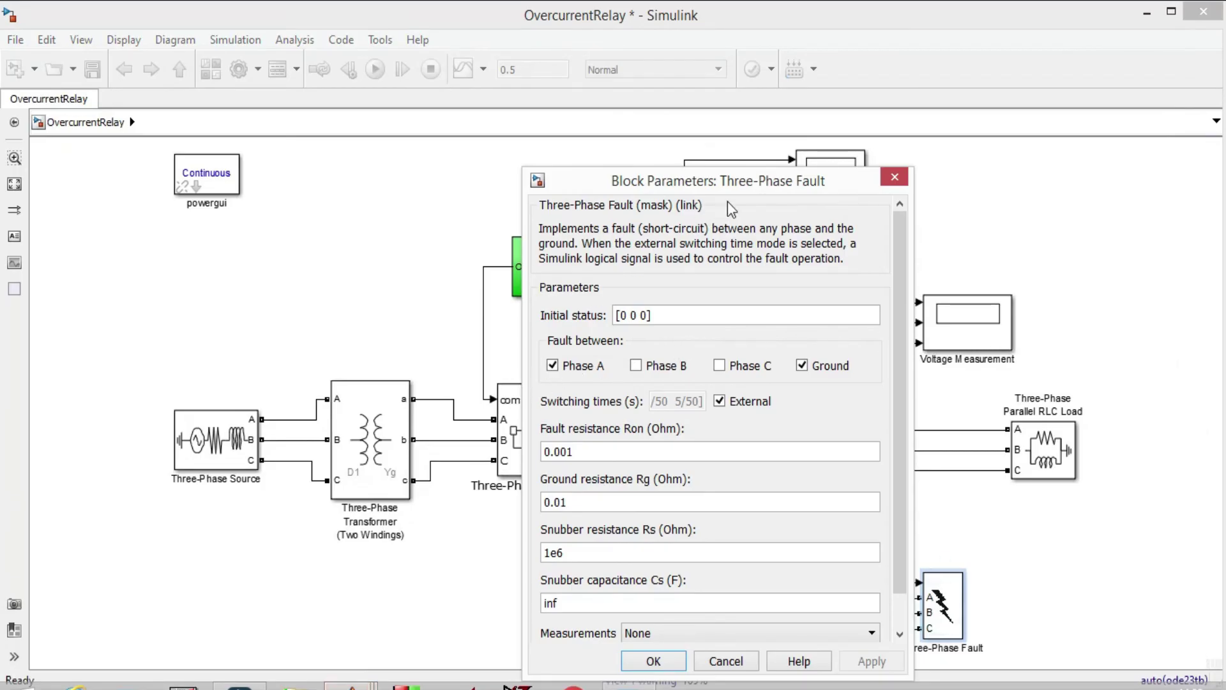
left_click_drag(748, 195, 662, 158)
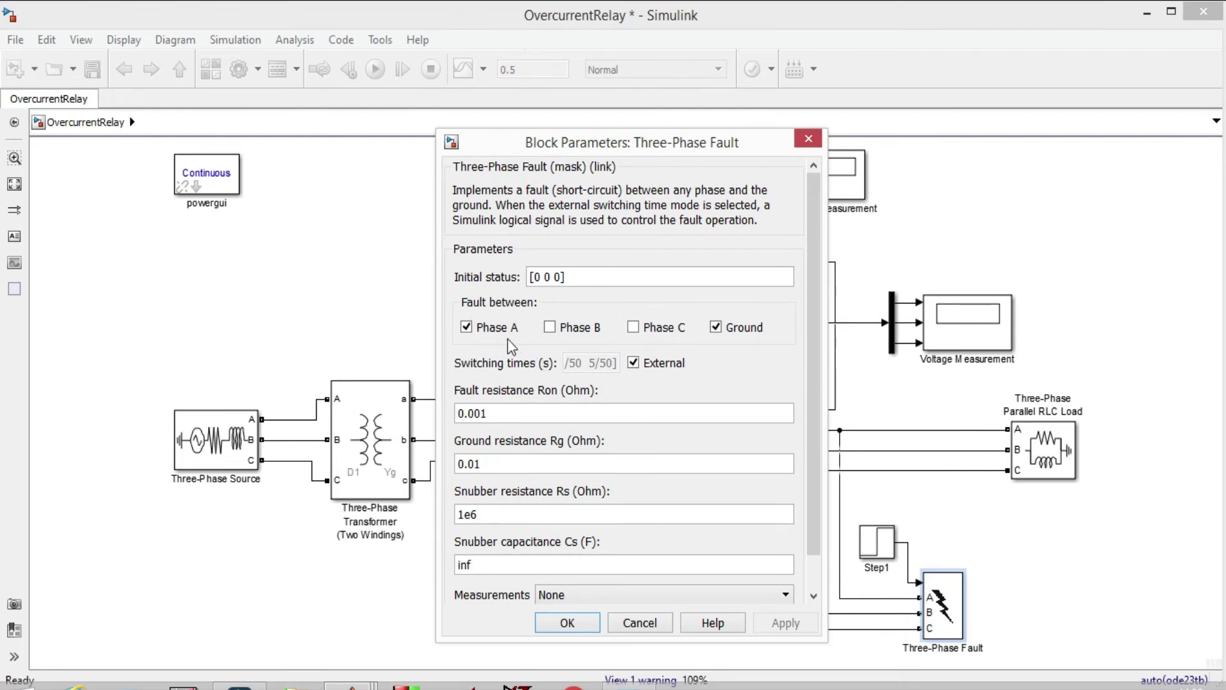
left_click(550, 329)
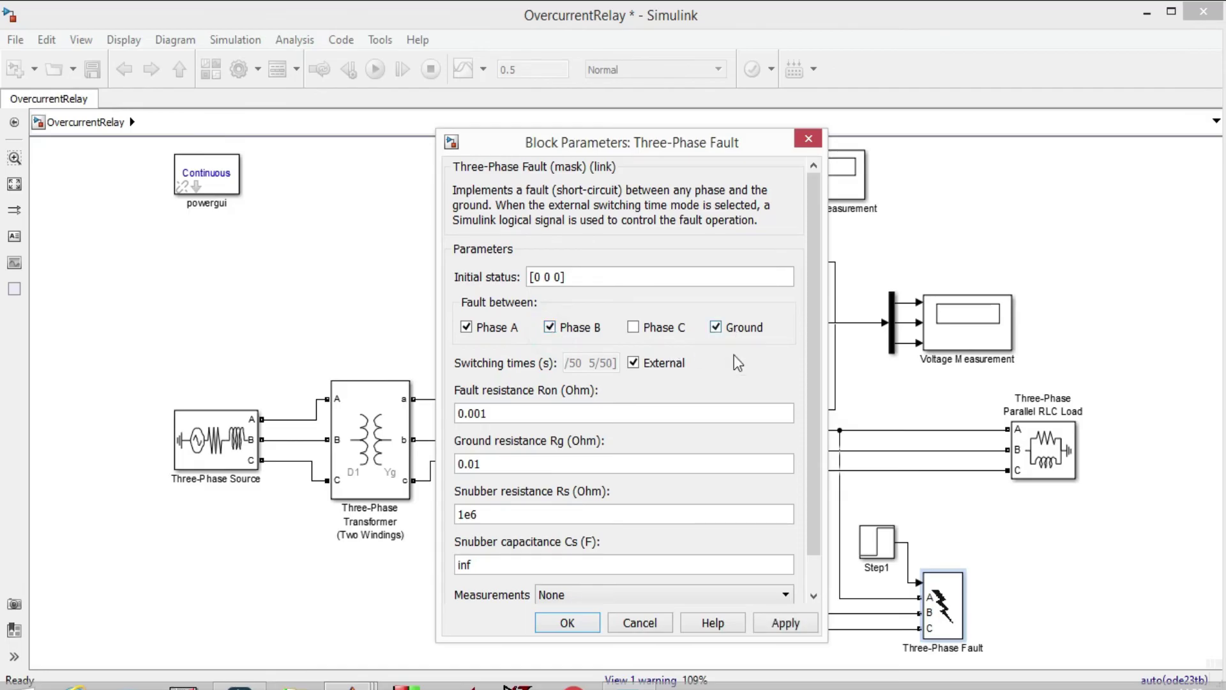
left_click(567, 623)
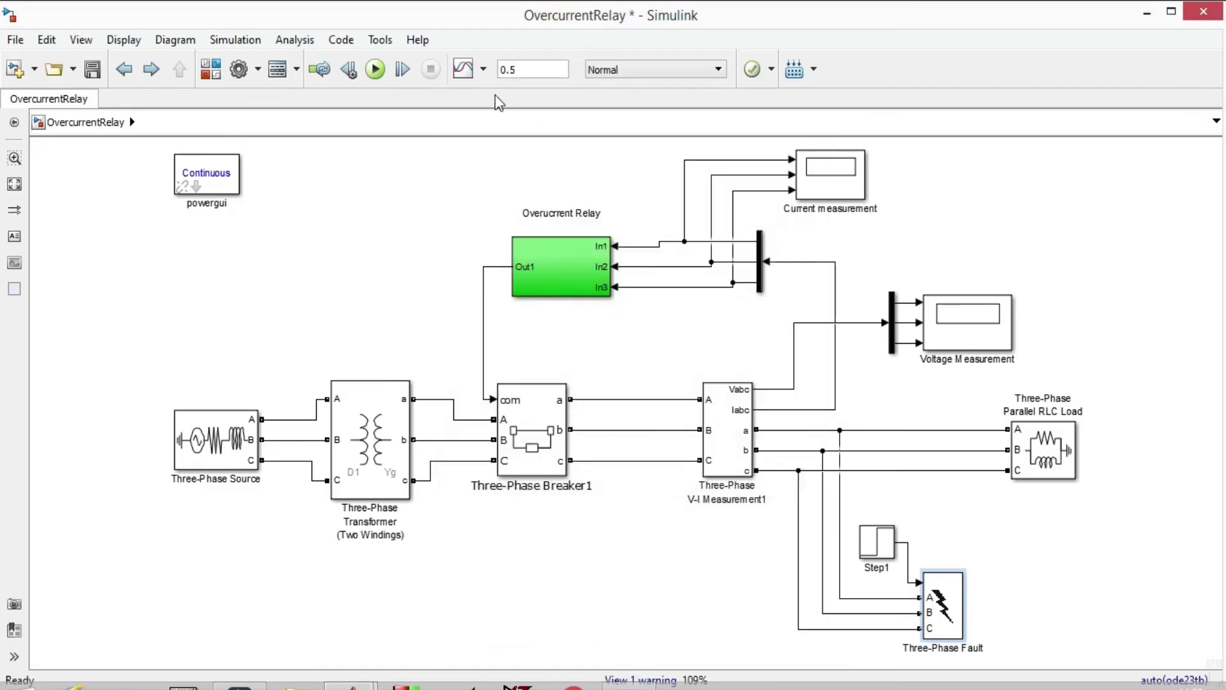
left_click(379, 68)
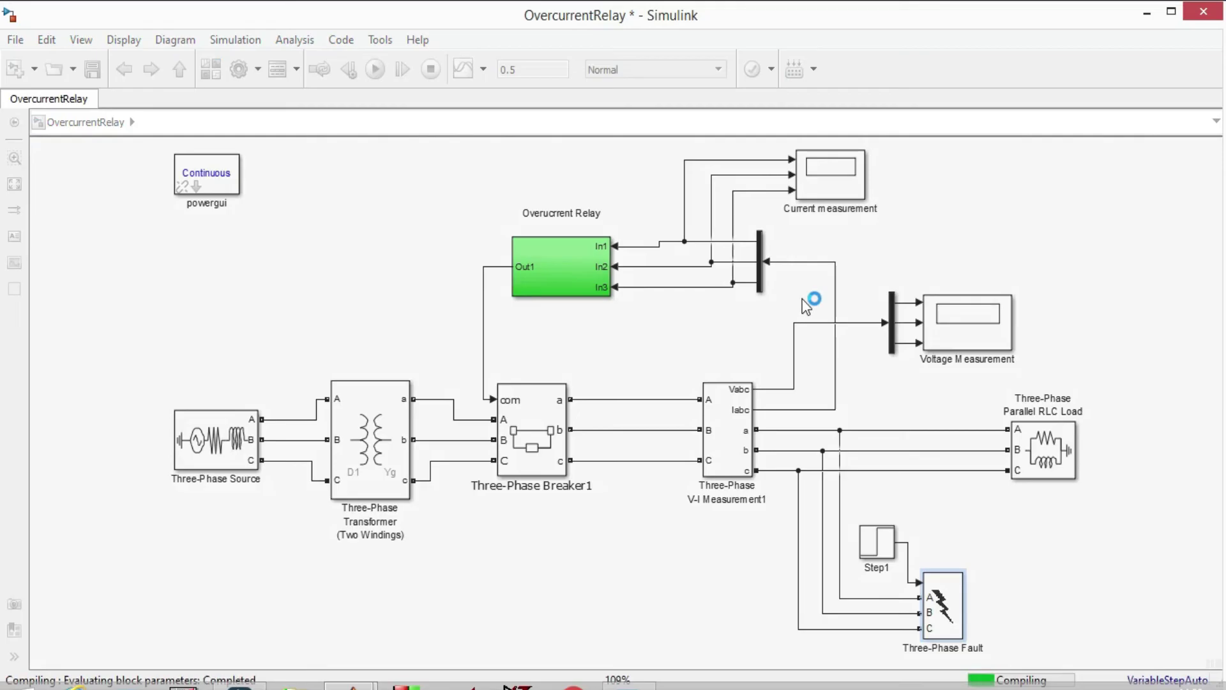
View the autoscaled Current measurement plots and the Voltage Measurement scope, then close both
double_click(842, 180)
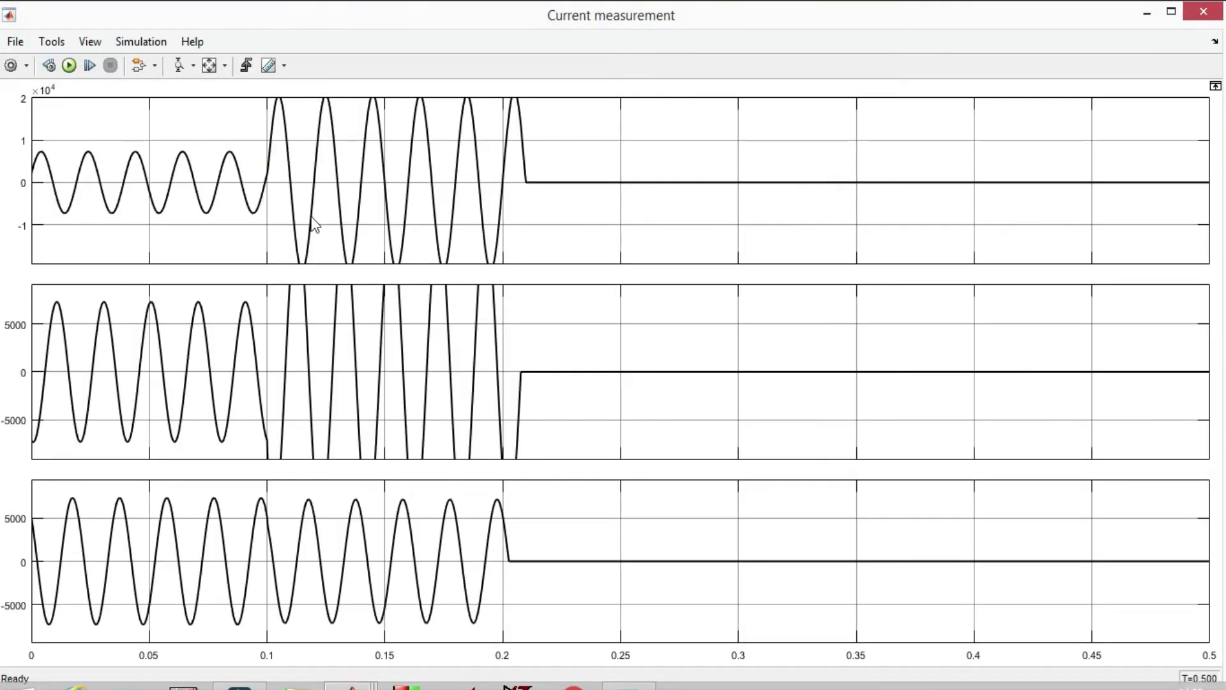
left_click(209, 65)
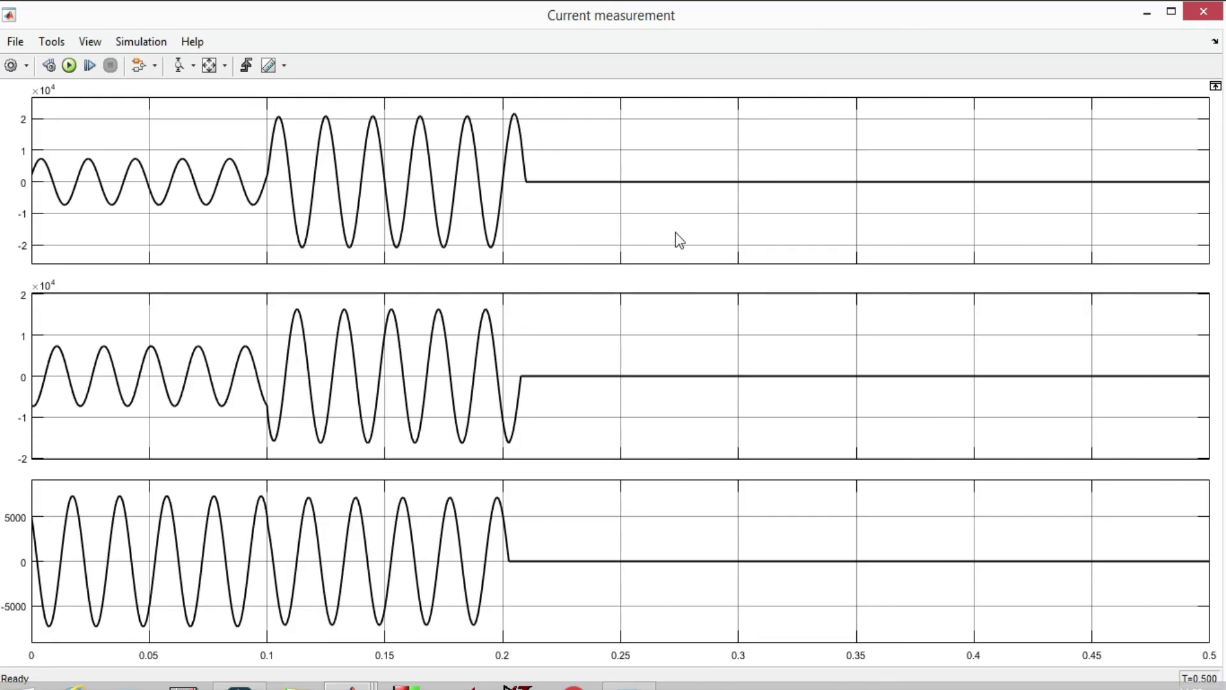
left_click(1196, 12)
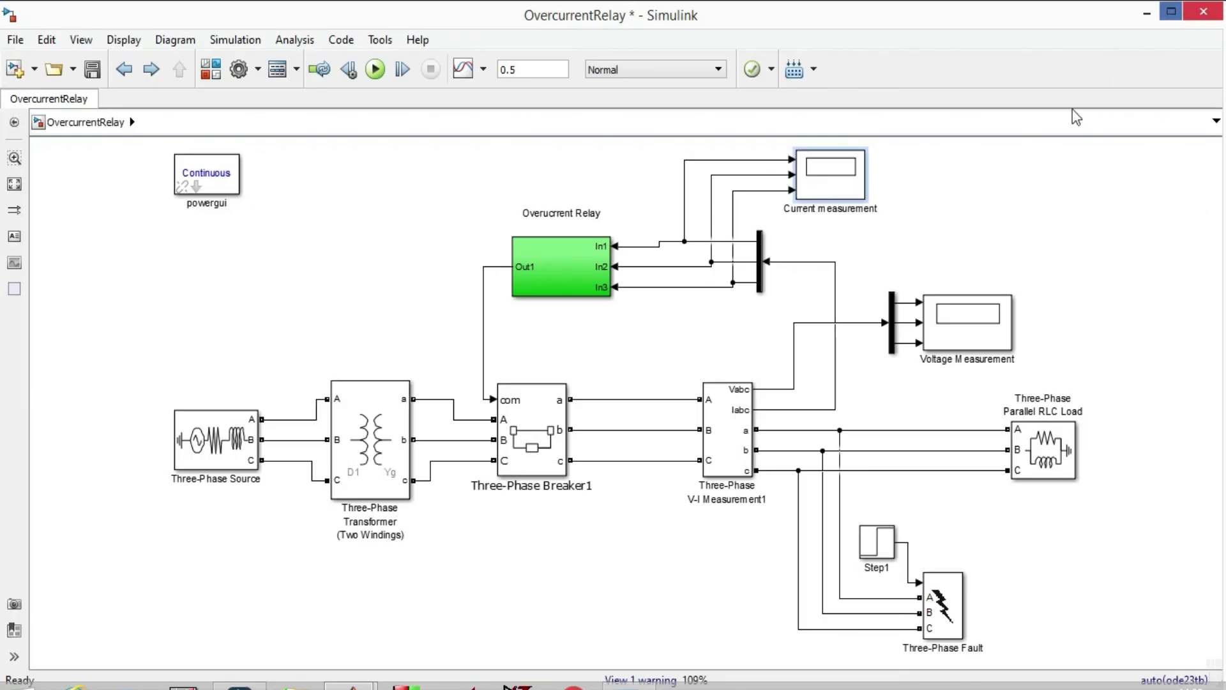
double_click(971, 324)
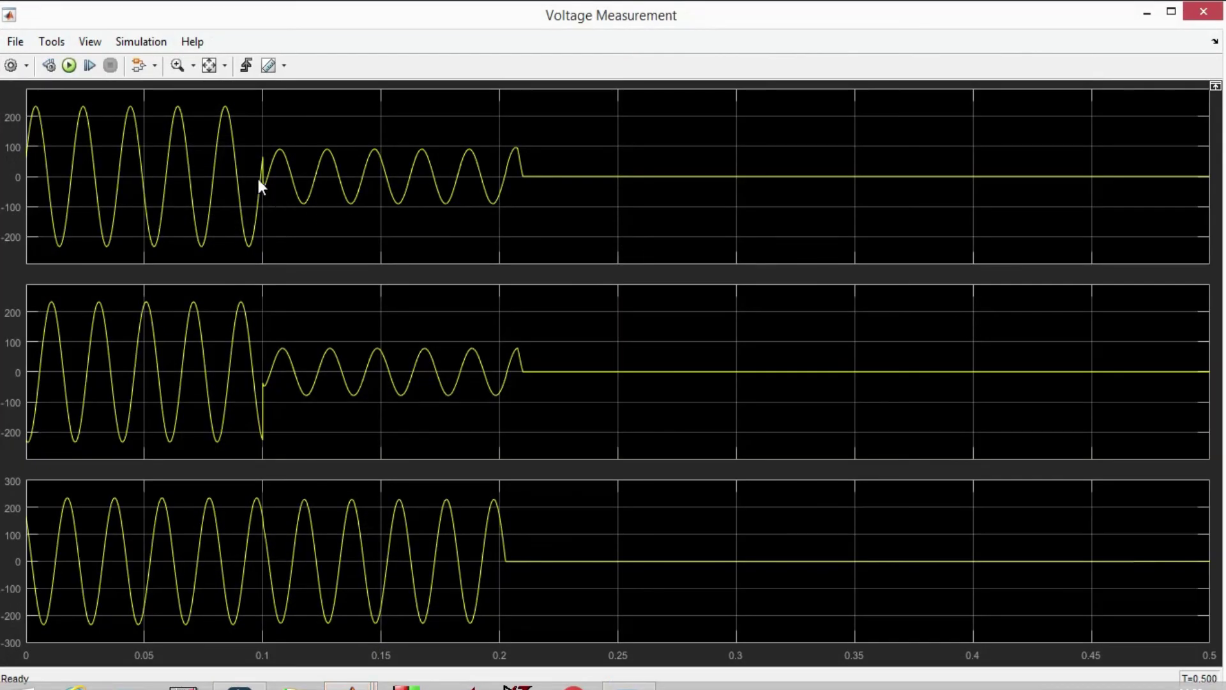
left_click(1203, 12)
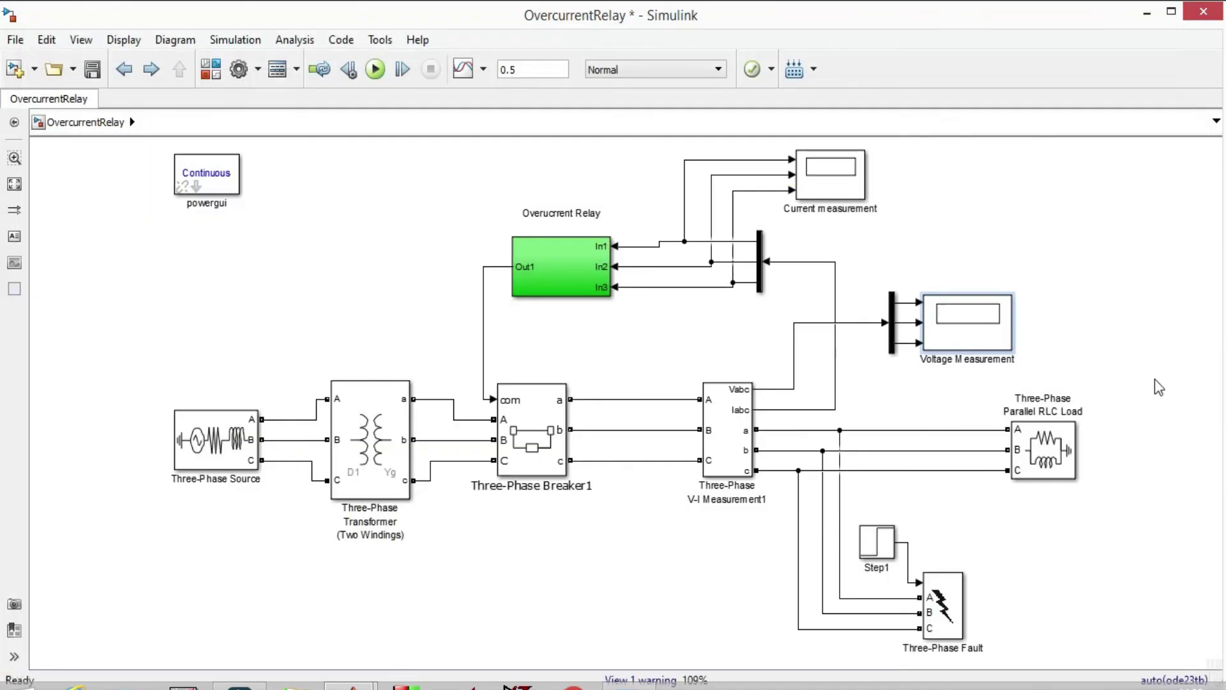
Make the fault Phases A, B and C without ground and rerun the simulation
double_click(938, 603)
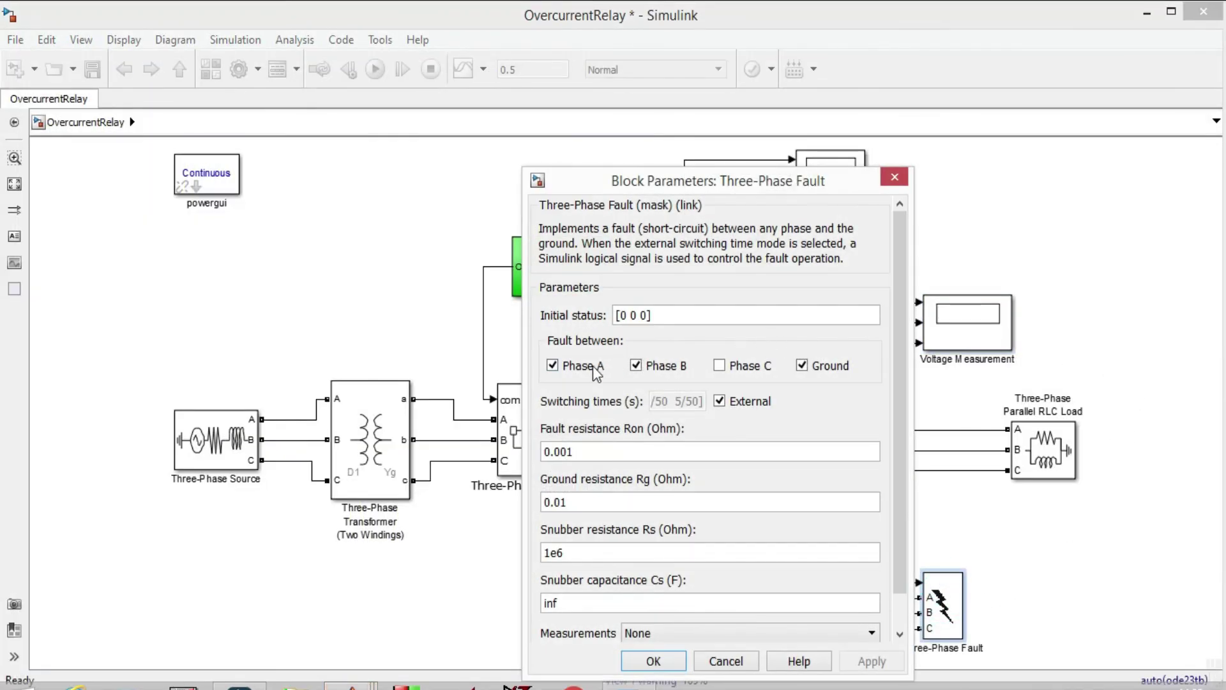
left_click(723, 364)
left_click(803, 365)
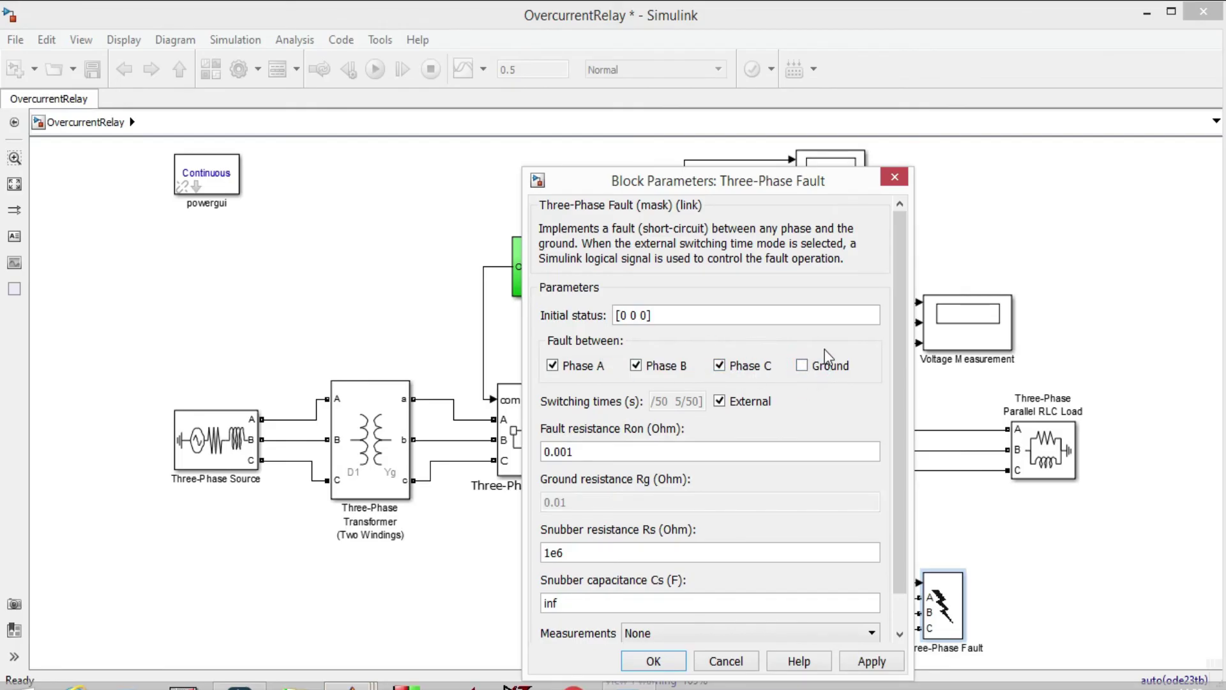
left_click(653, 660)
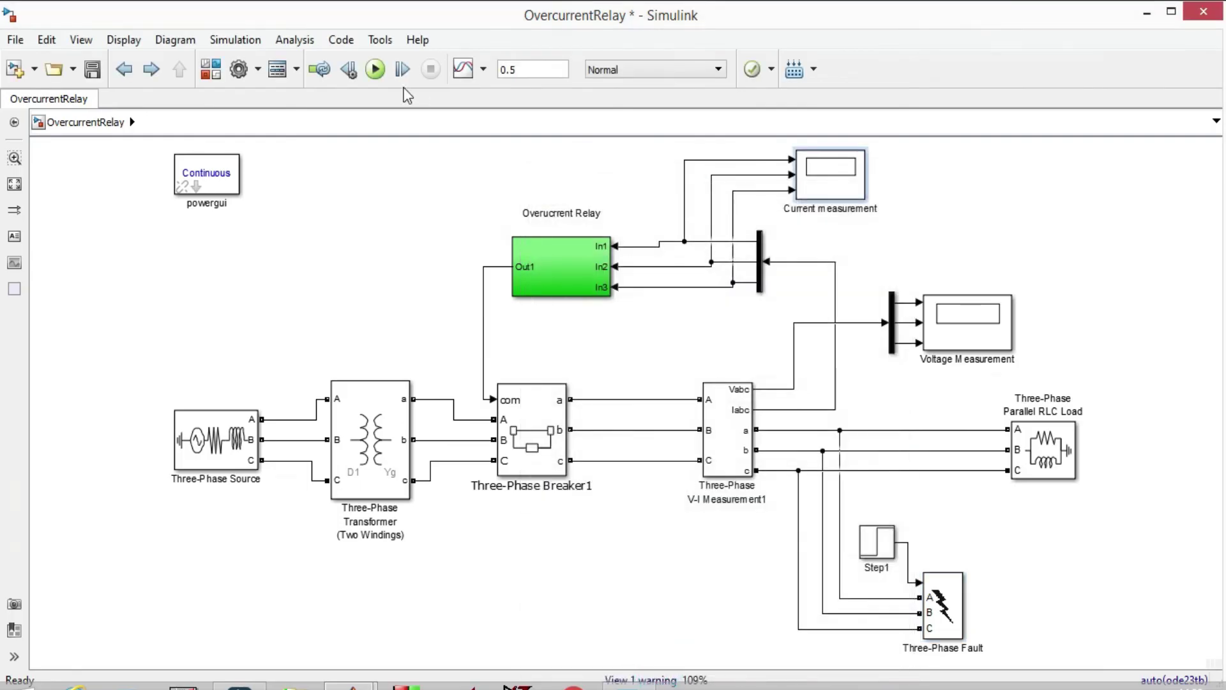
left_click(376, 69)
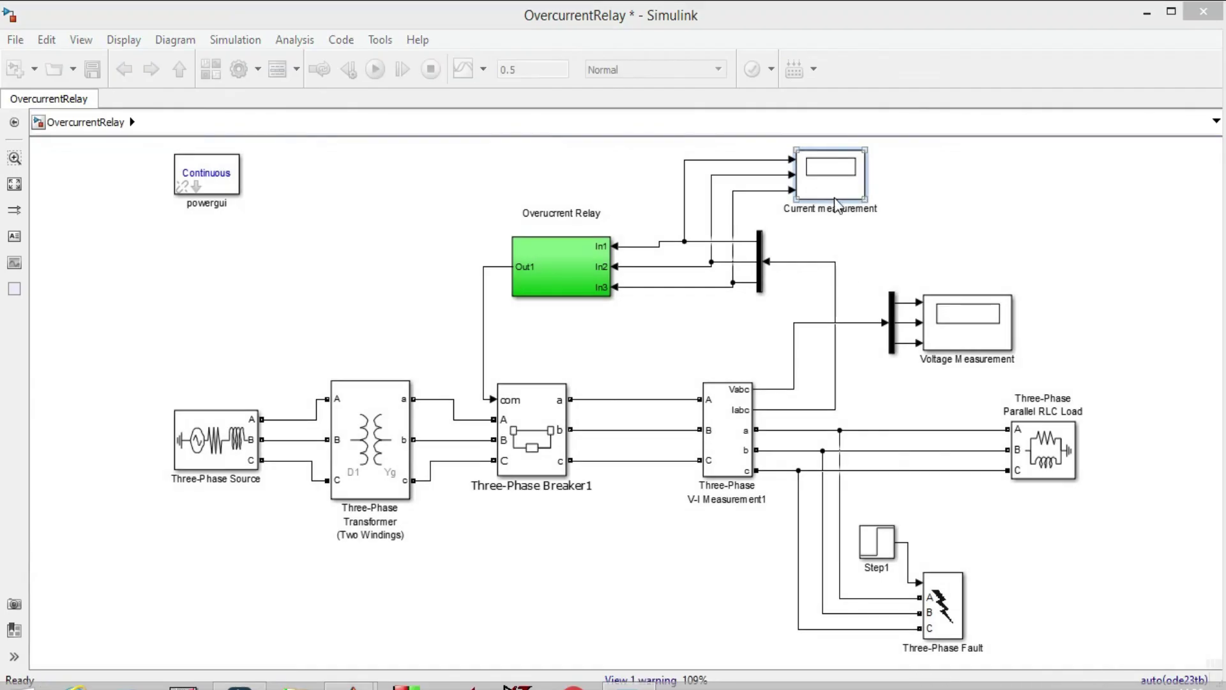
View the autoscaled Current measurement plots, then open the Voltage Measurement scope
double_click(823, 179)
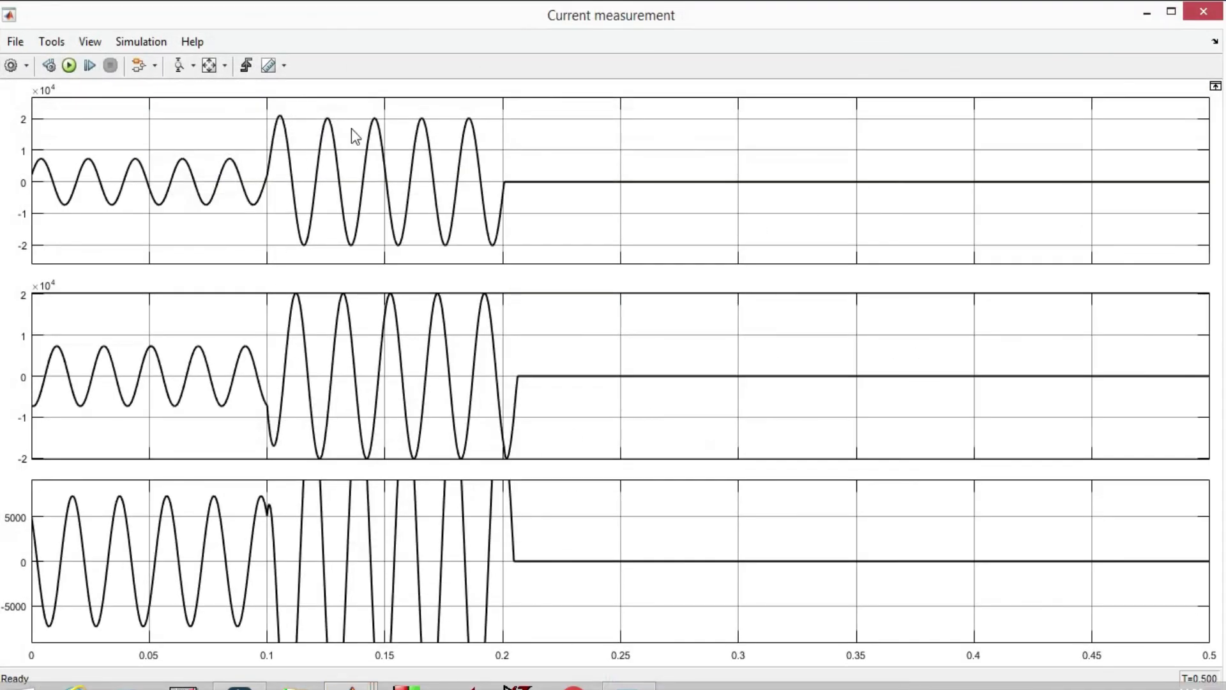
left_click(208, 65)
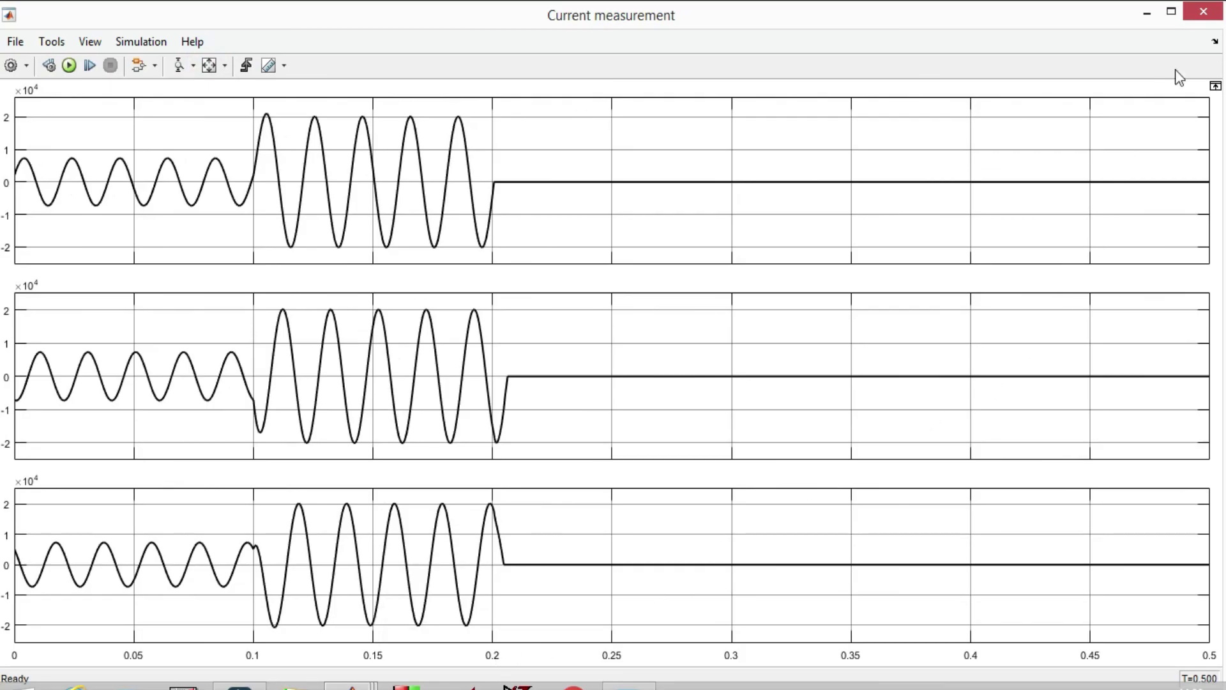
left_click(1201, 19)
double_click(967, 325)
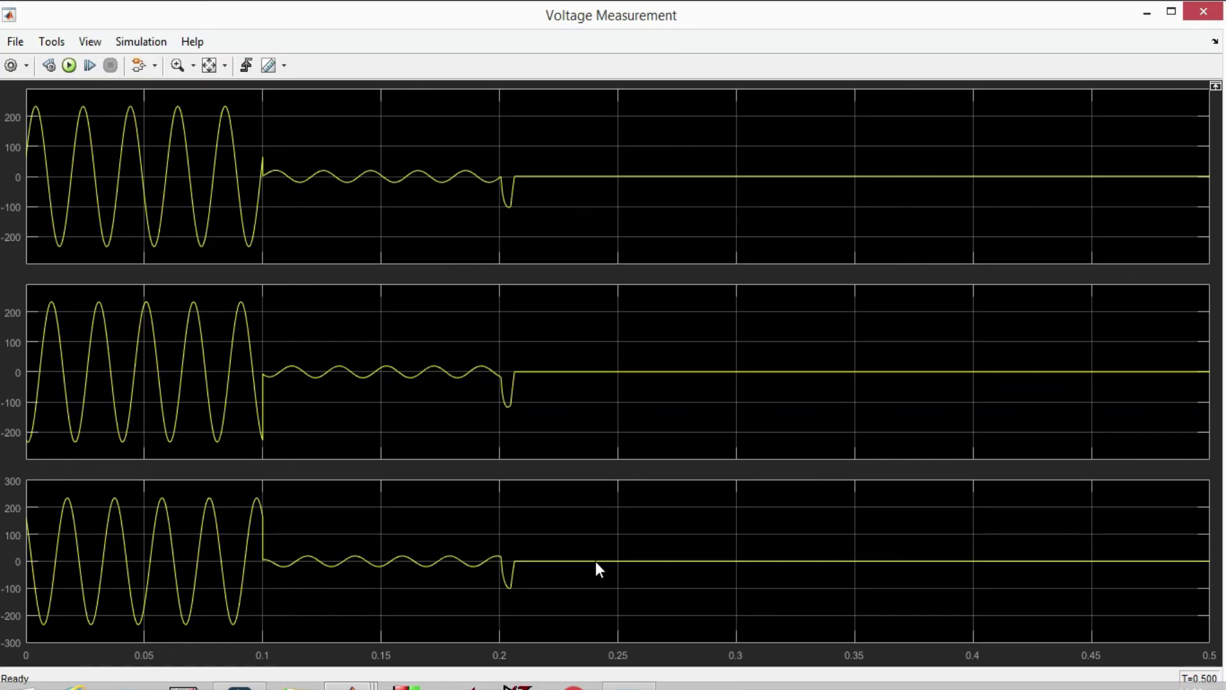
Close the Voltage Measurement scope showing the ungrounded three-phase fault
left_click(1199, 18)
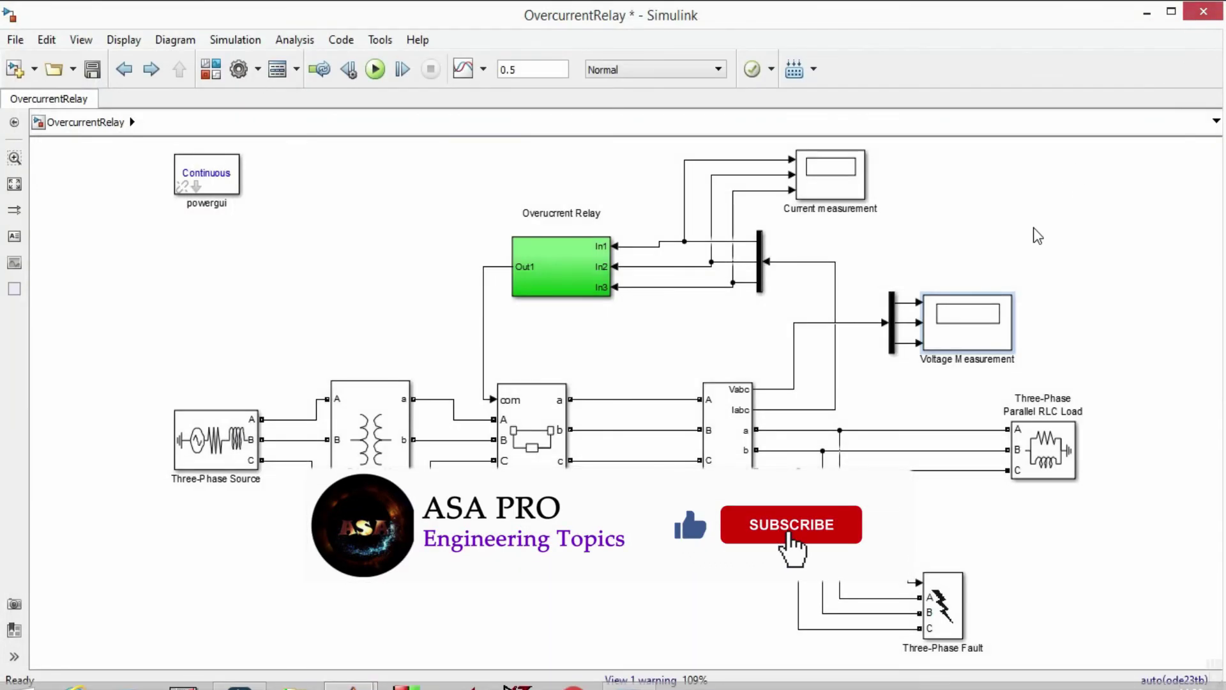